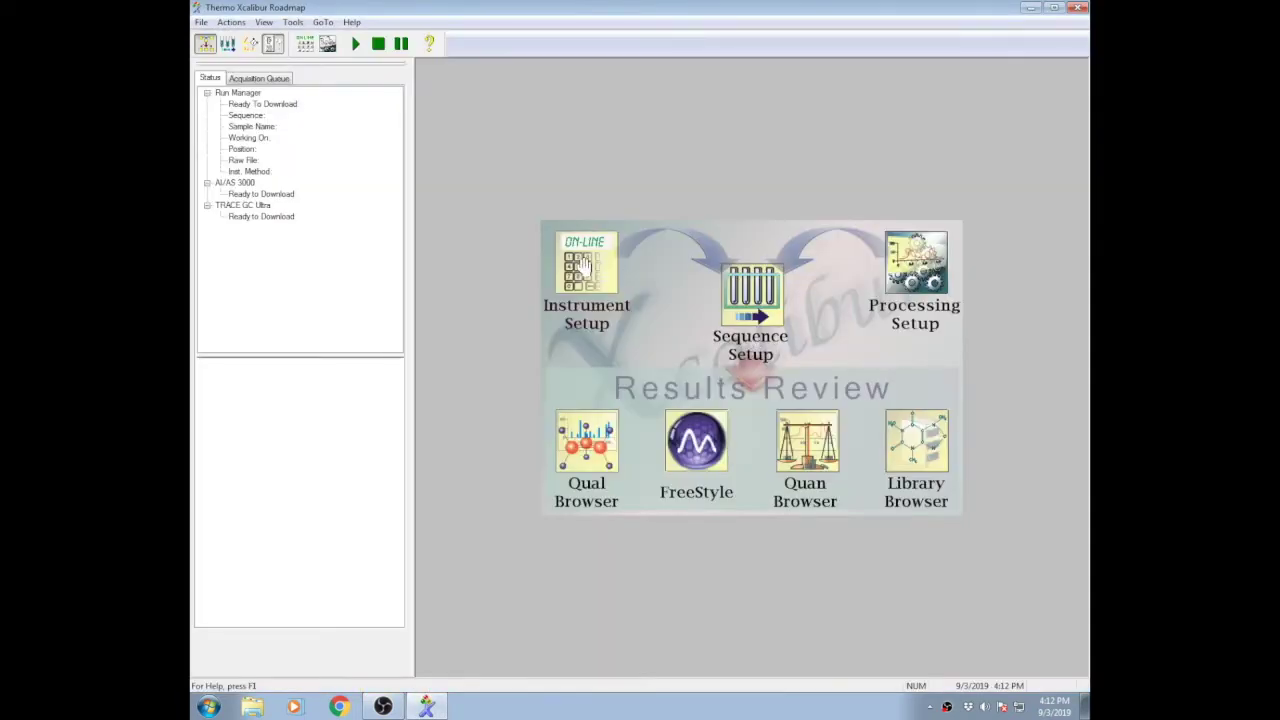
Step: In Sequence Setup, open 'Example sequence to start with' from the 433LFa19\1_KME folder
click(755, 290)
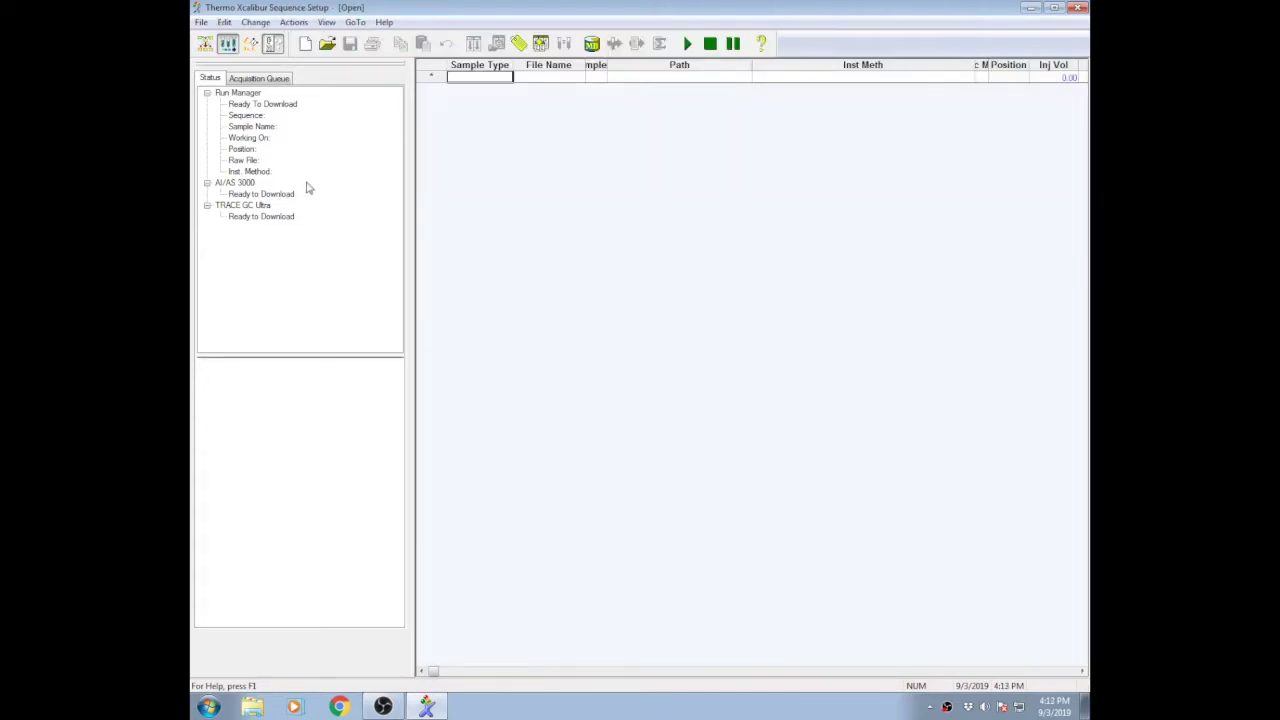
click(201, 22)
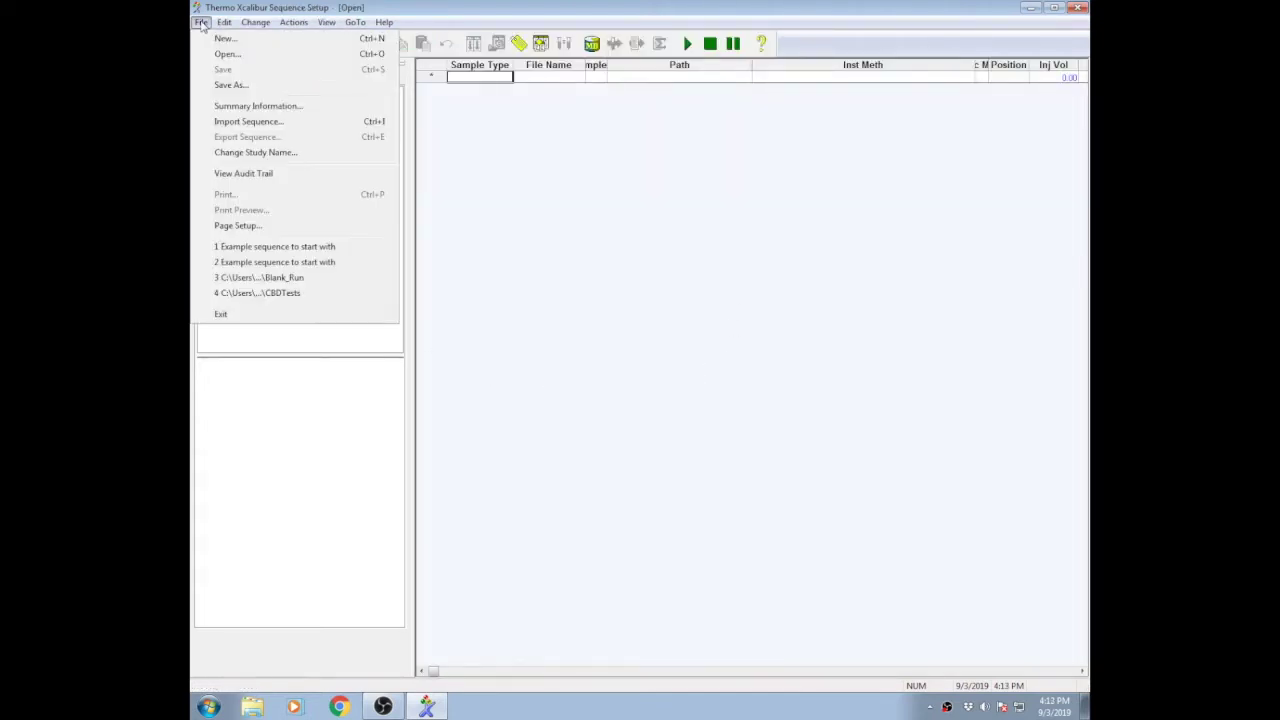
click(222, 53)
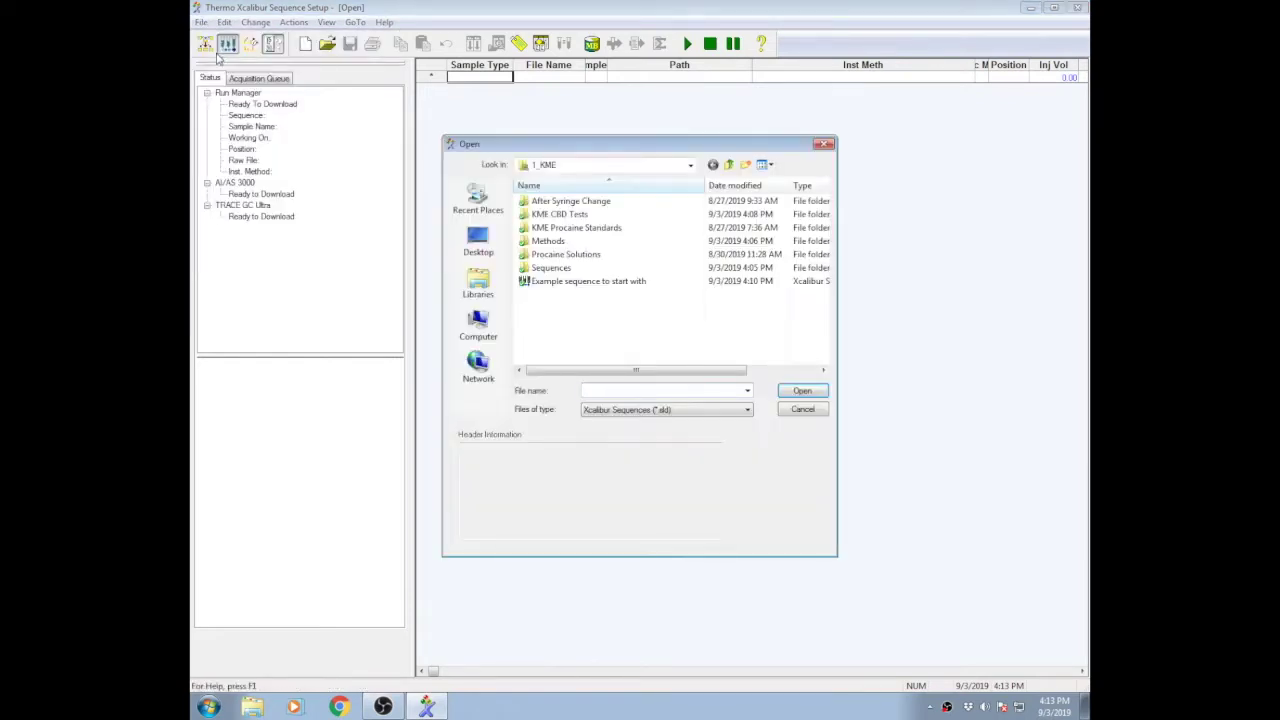
click(690, 165)
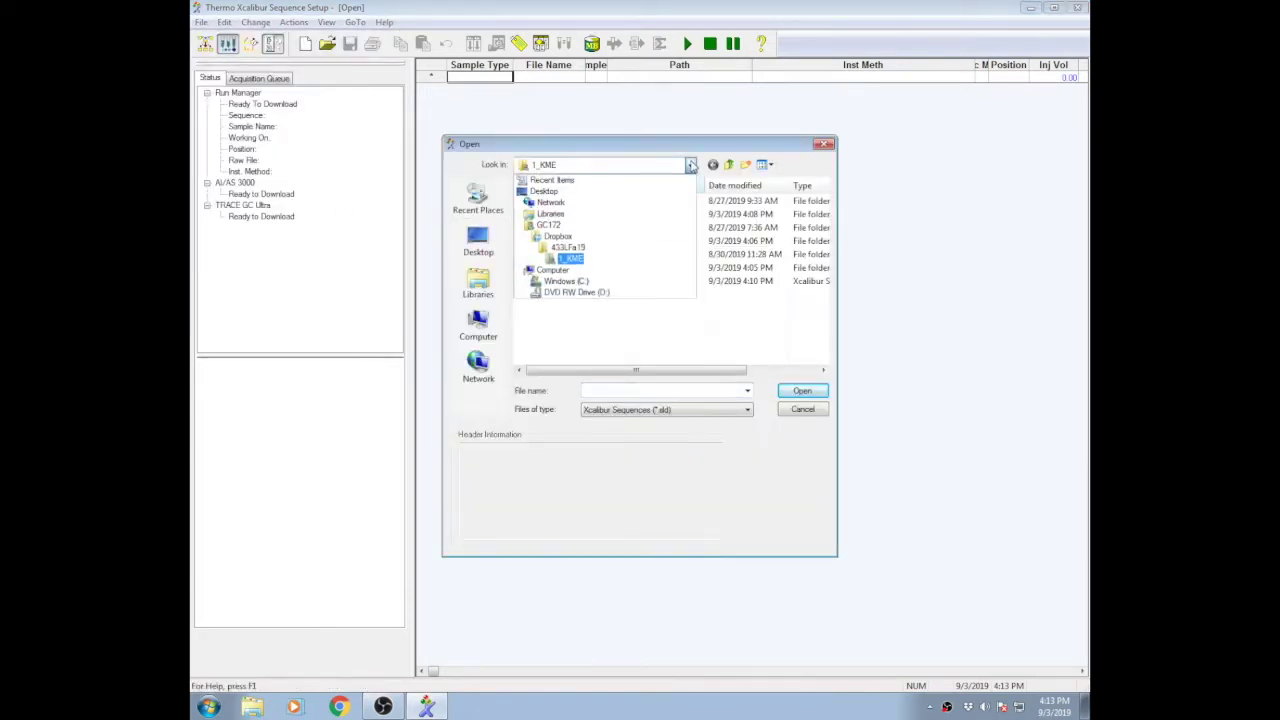
click(550, 248)
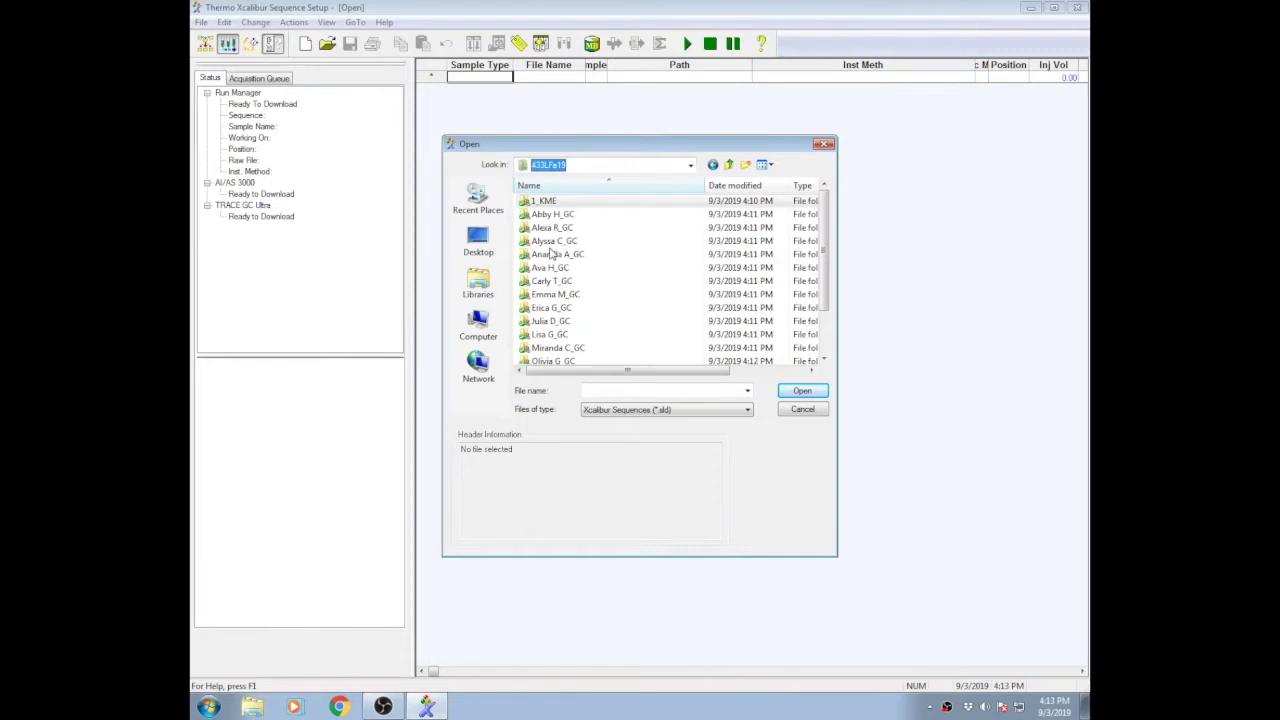
double_click(554, 202)
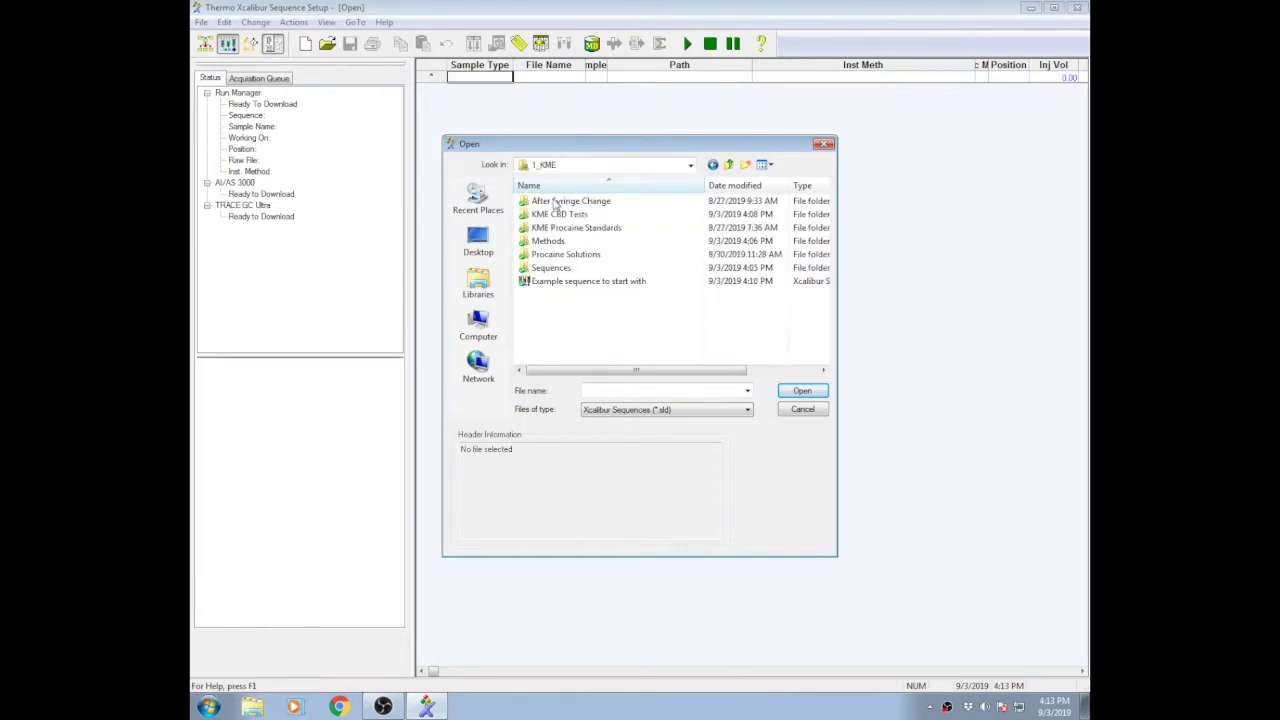
double_click(570, 281)
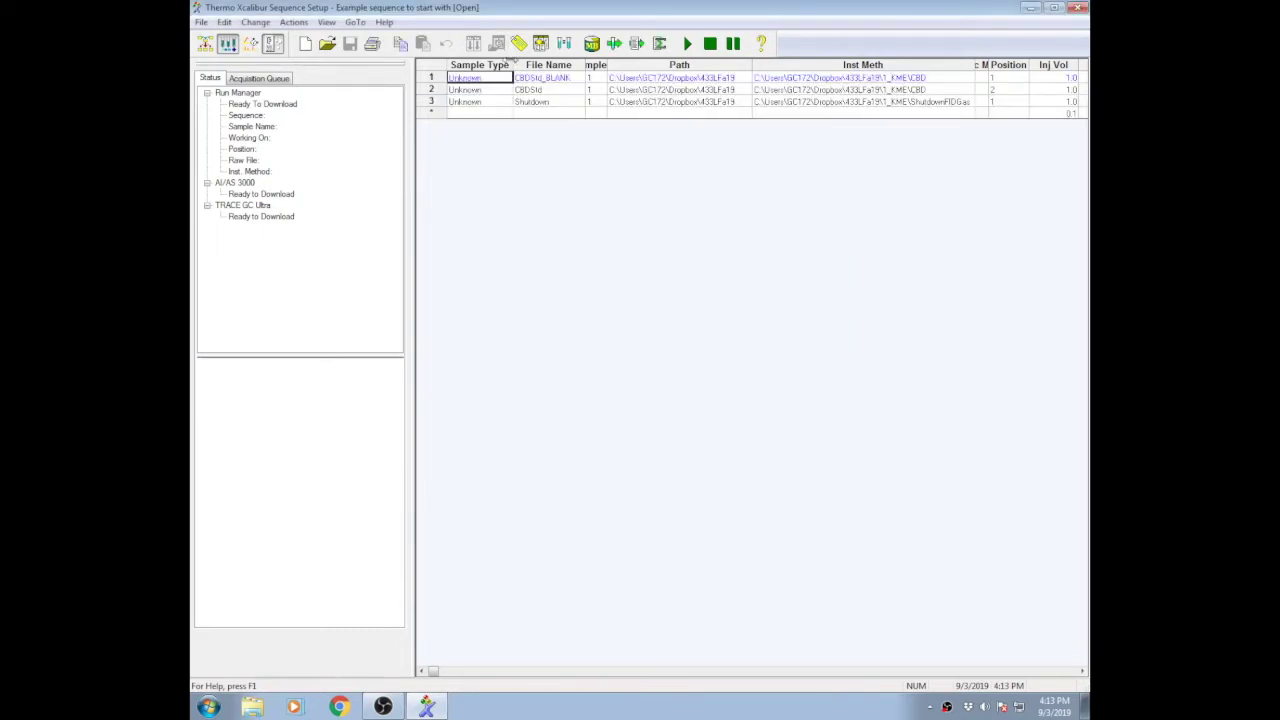
Step: Narrow the Sample Type column and review row 1's file name, path, instrument method and position
drag(512, 64, 481, 64)
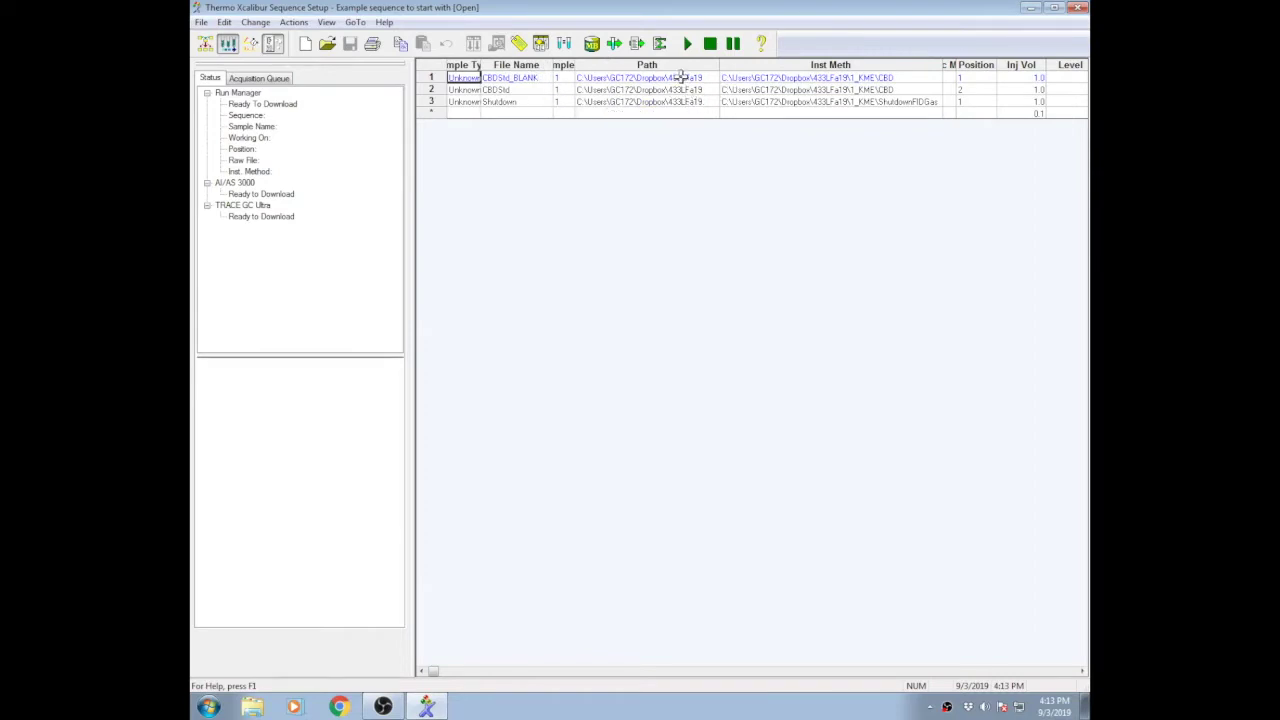
click(535, 77)
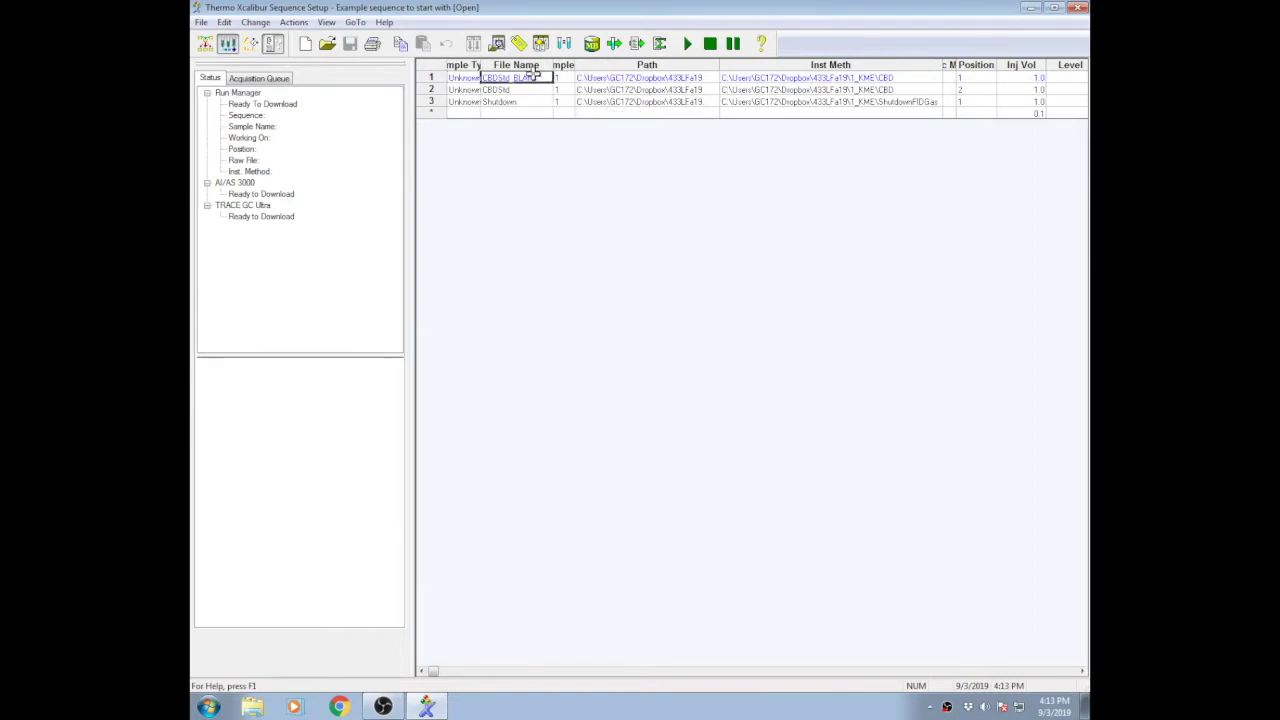
click(658, 78)
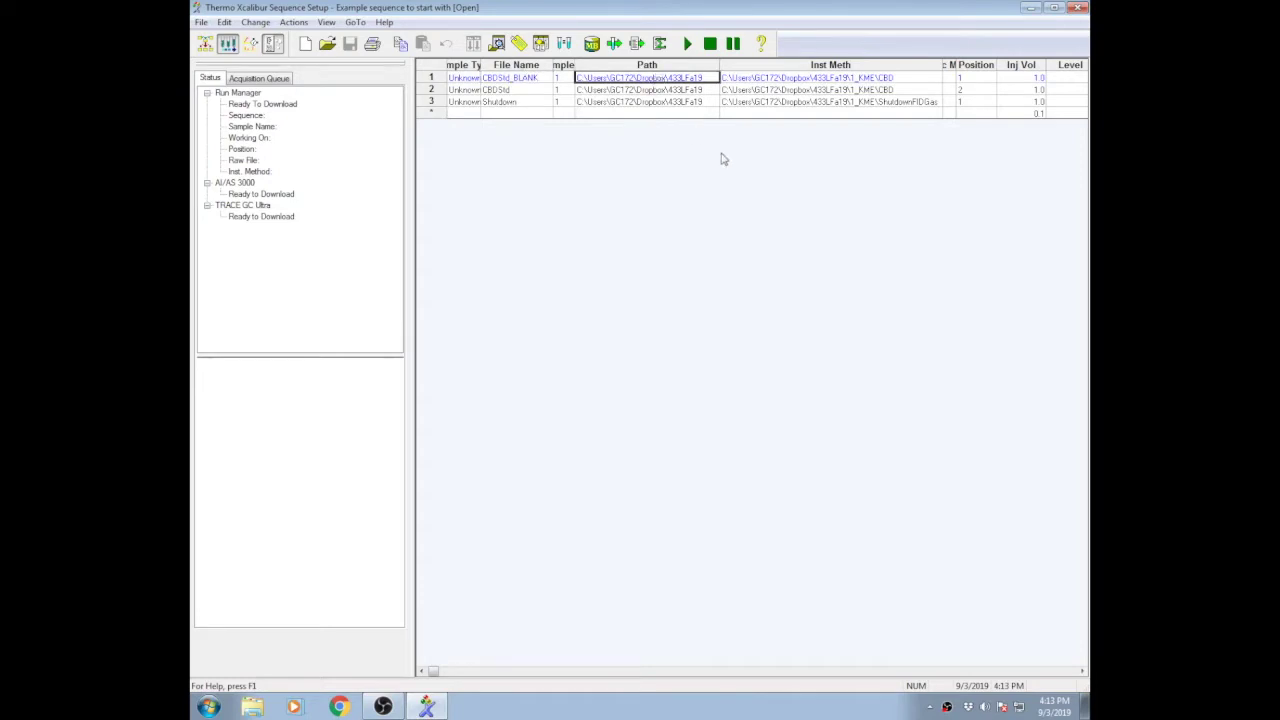
click(810, 78)
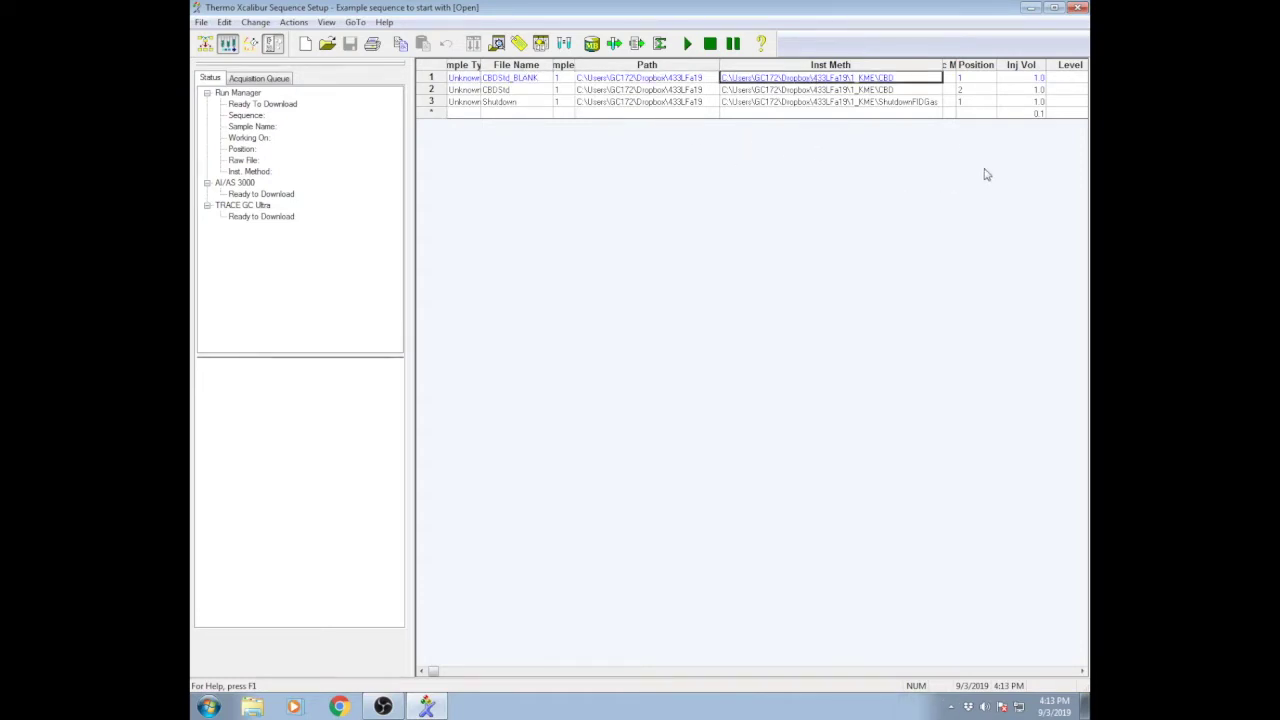
click(966, 79)
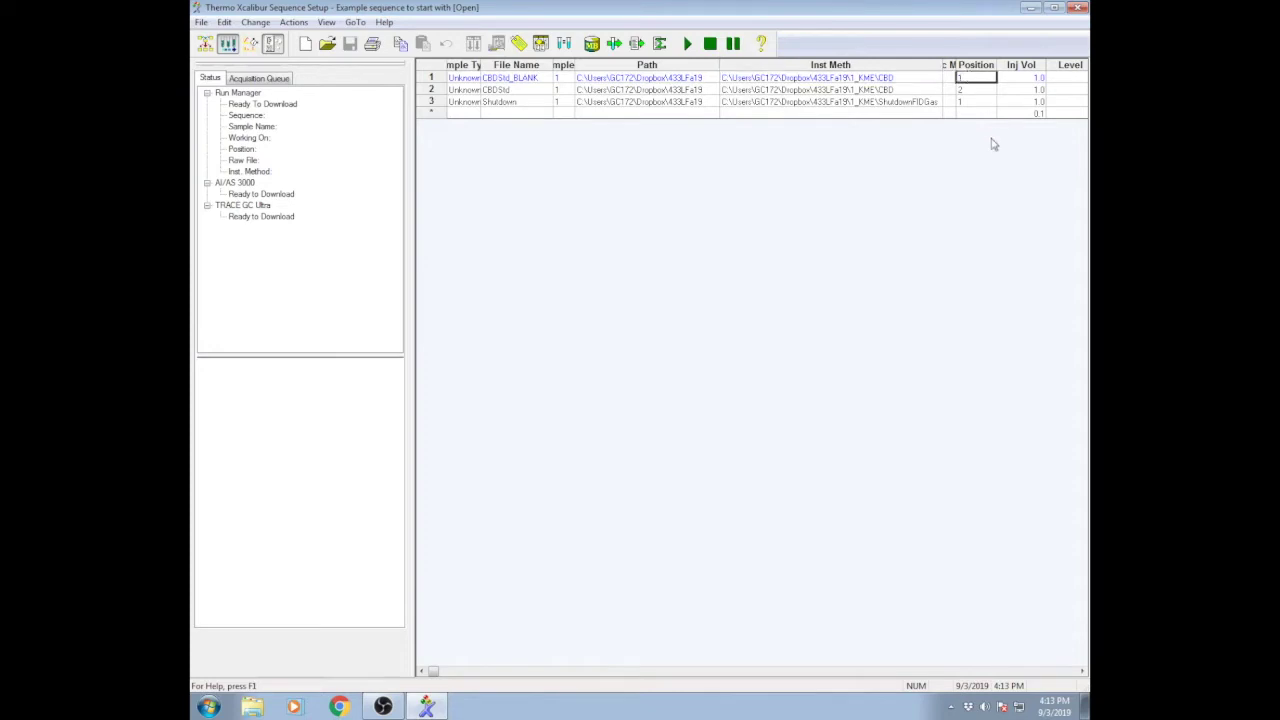
Step: Check the cells of rows 2 and 3, then bring up the directory chooser for row 1's data path
click(970, 89)
click(506, 89)
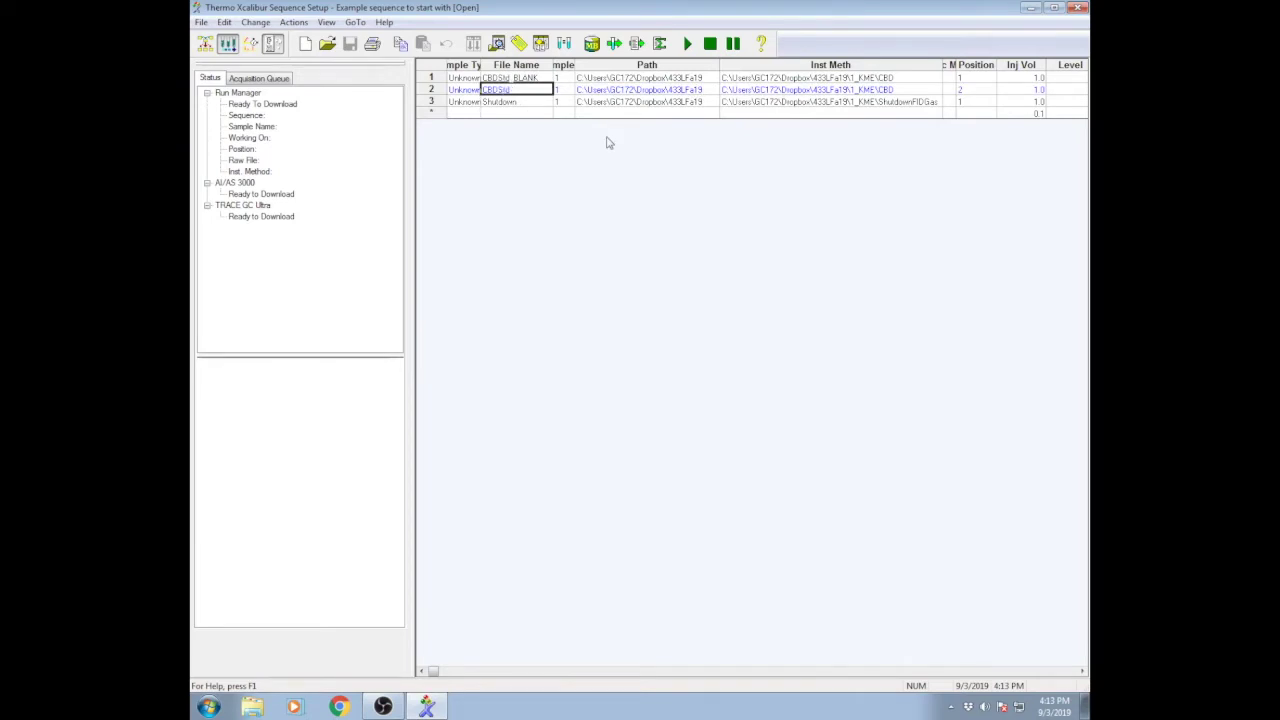
click(778, 101)
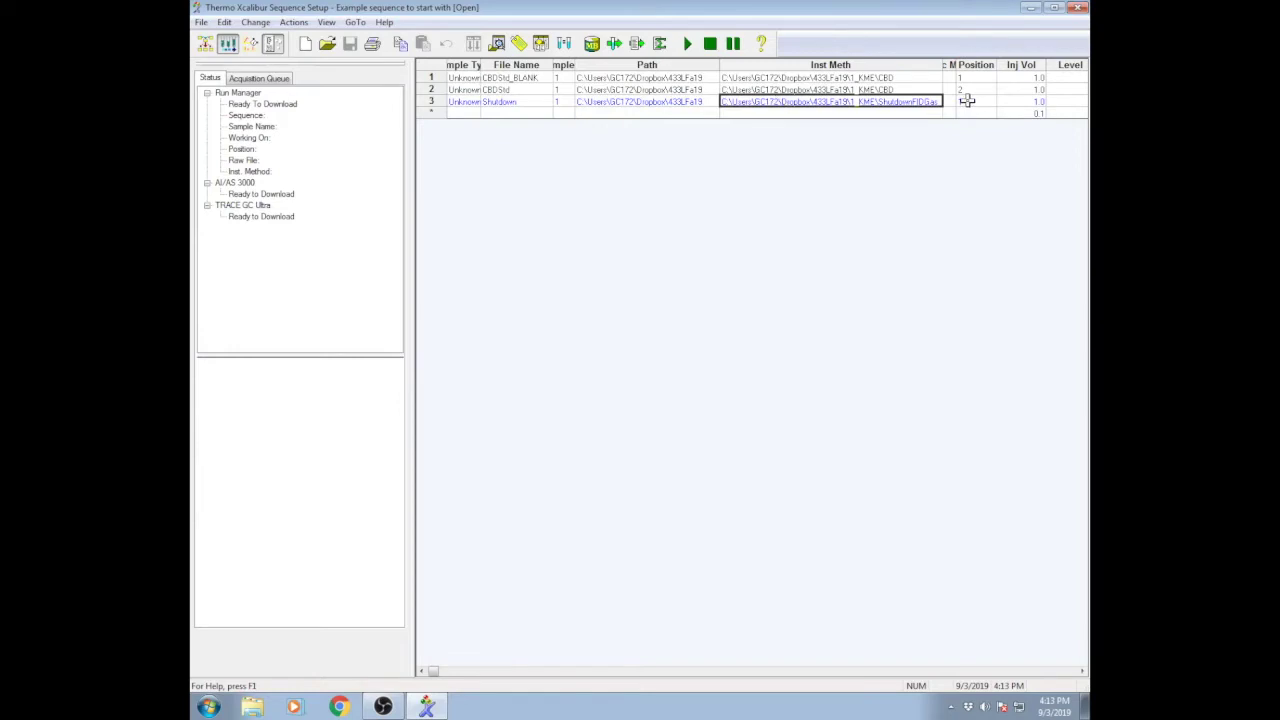
click(967, 101)
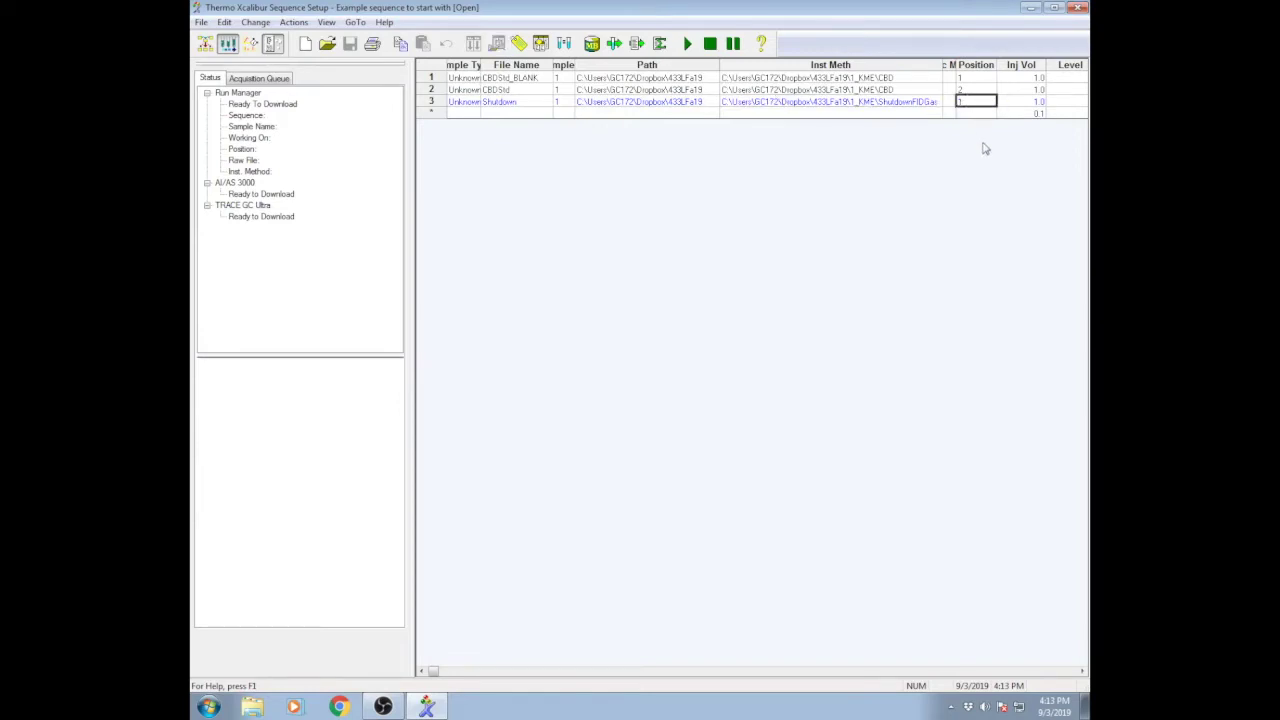
double_click(706, 78)
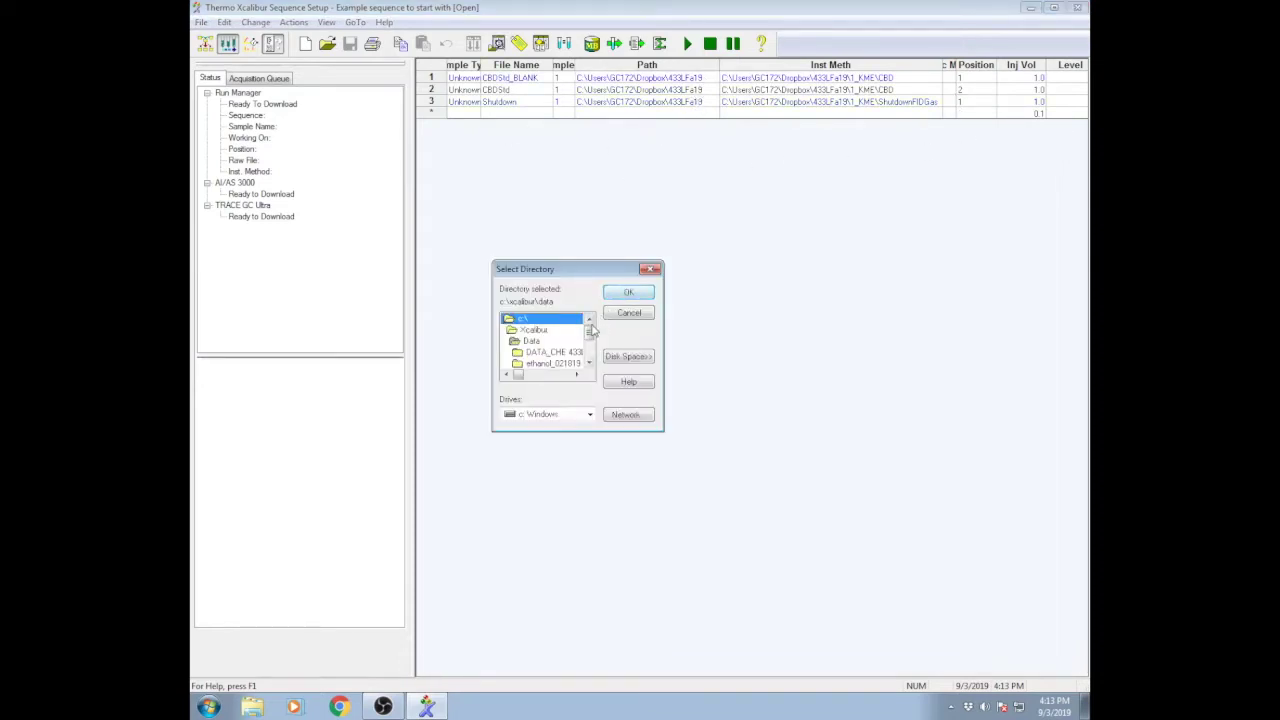
Step: In Select Directory, browse from the c:\ drive into the Users folder
double_click(552, 318)
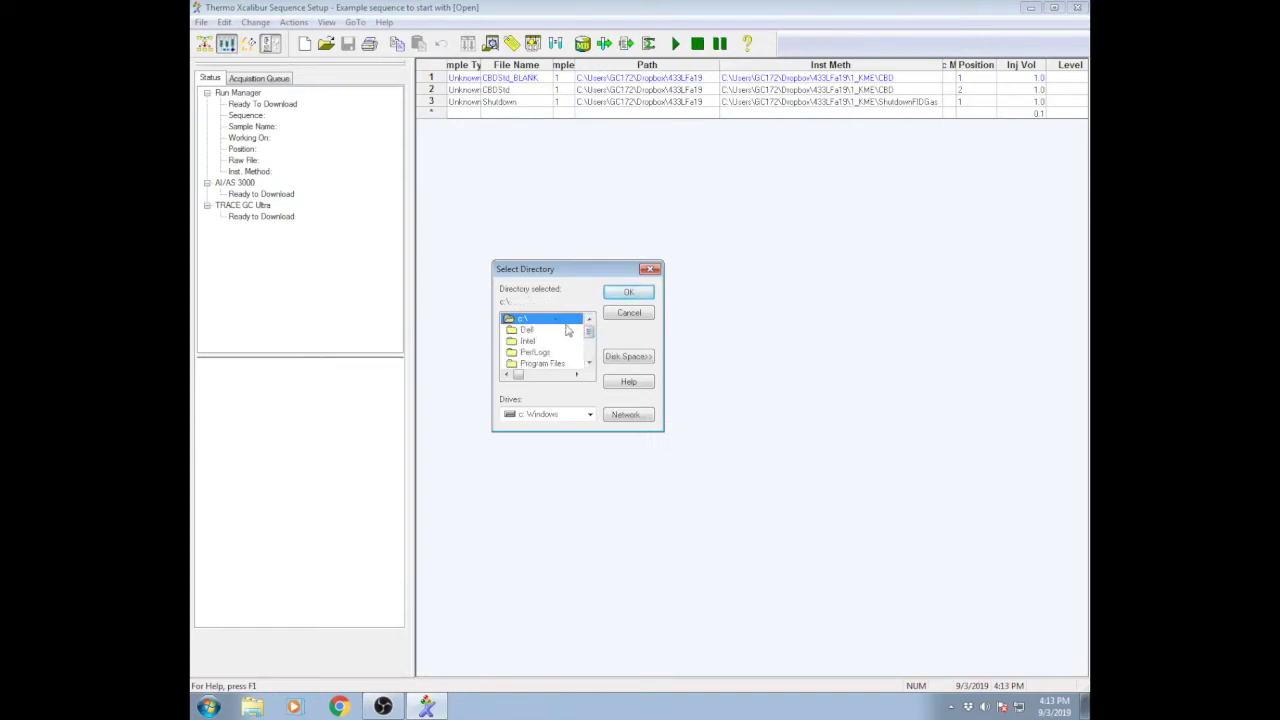
click(589, 340)
click(589, 340)
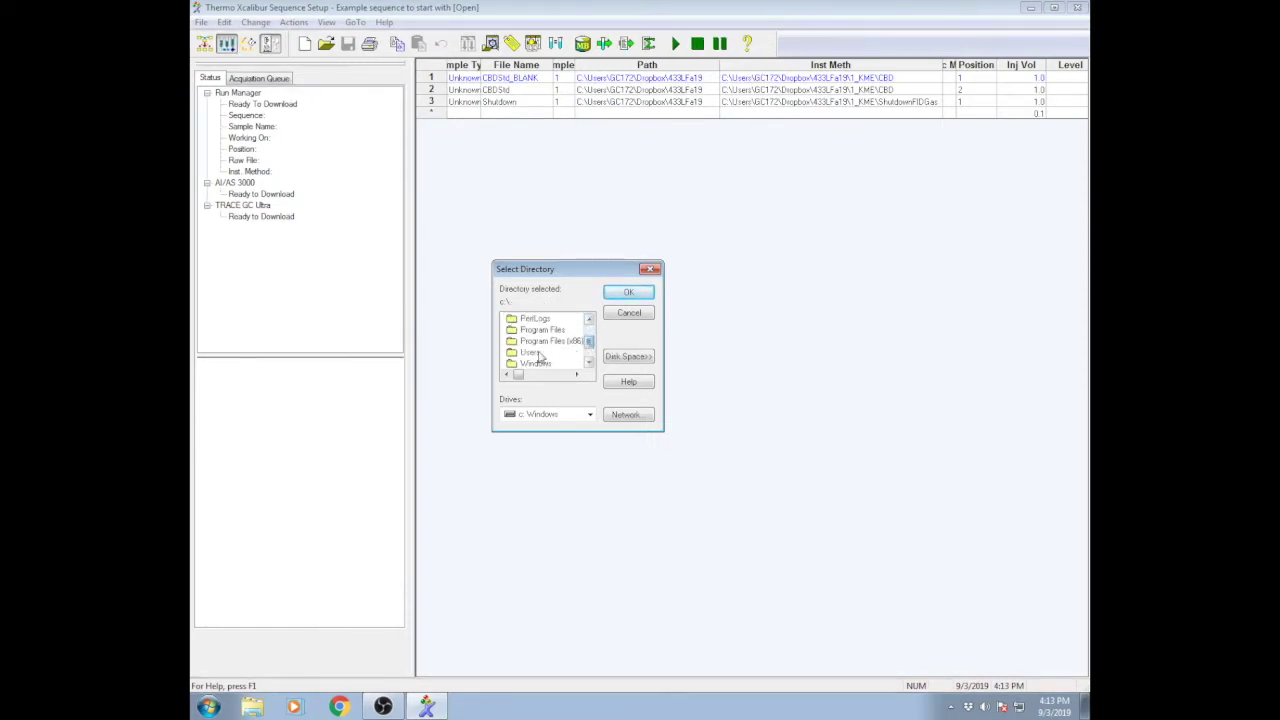
double_click(545, 353)
click(589, 344)
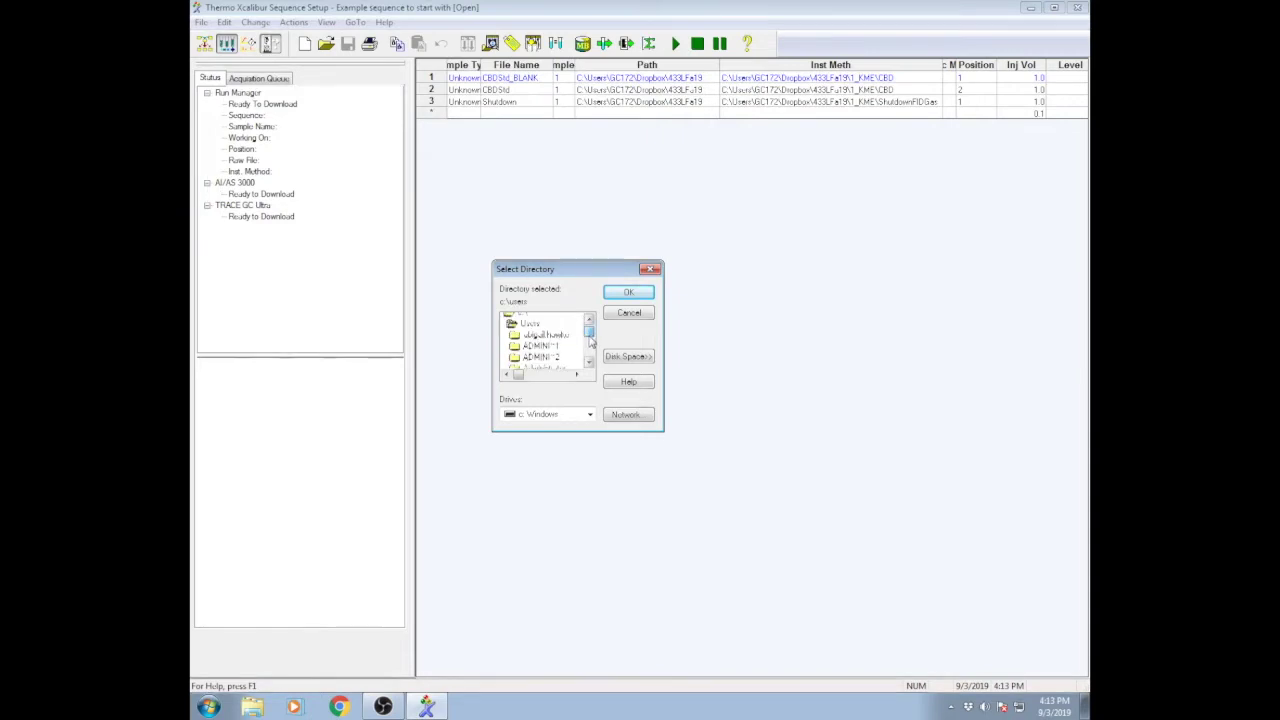
click(589, 345)
click(589, 346)
drag(589, 345, 589, 344)
Step: Set row 1's data path to the user's Dropbox\433LFa19\1_KME folder and widen the Path column
double_click(556, 331)
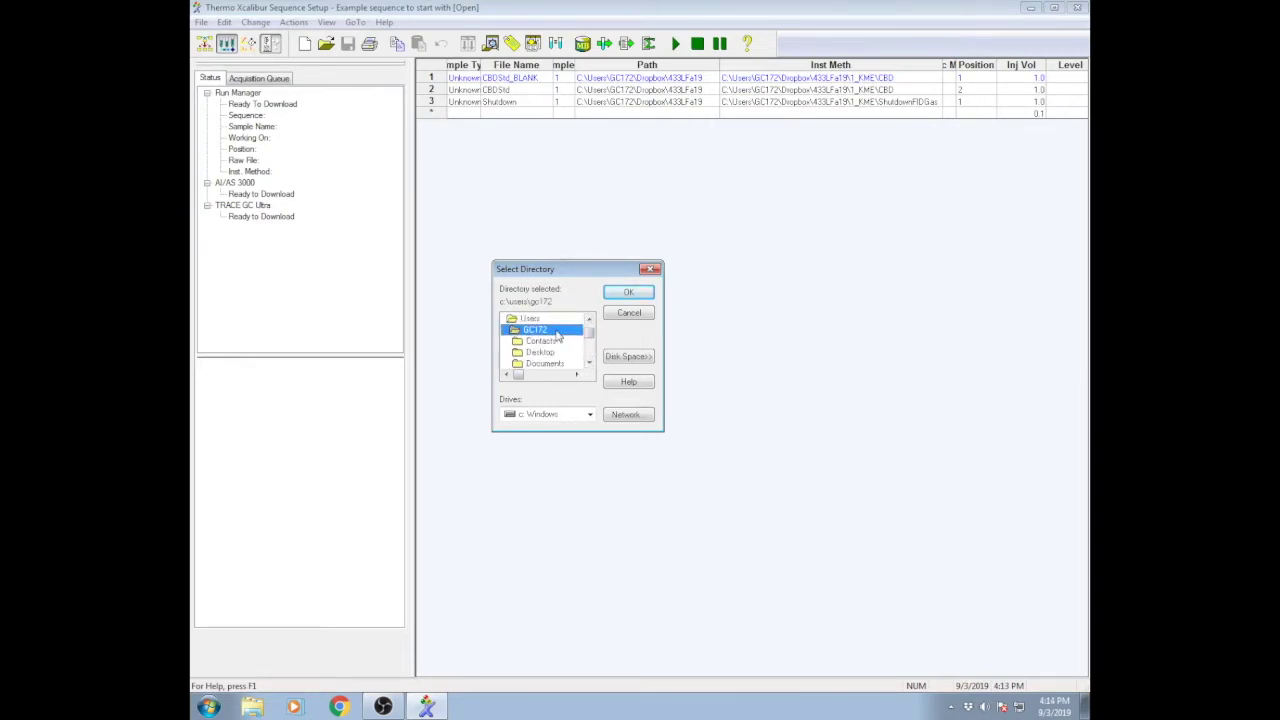
drag(589, 331, 589, 339)
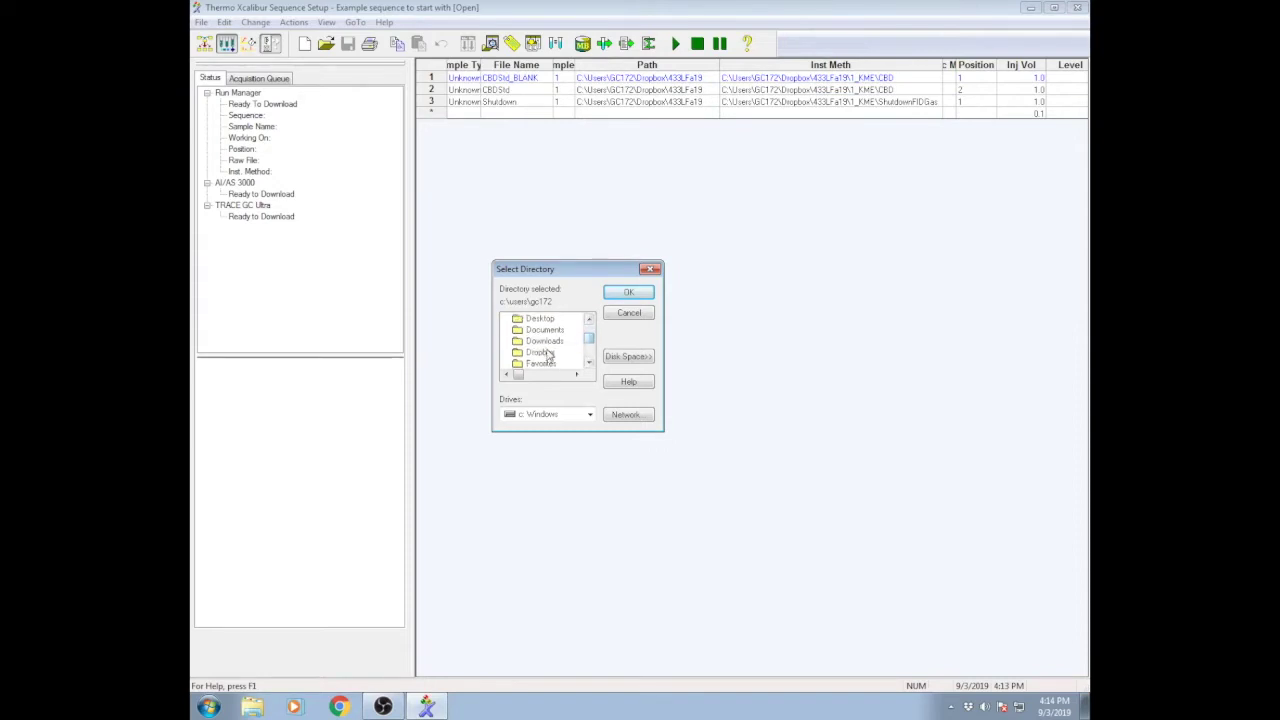
double_click(548, 355)
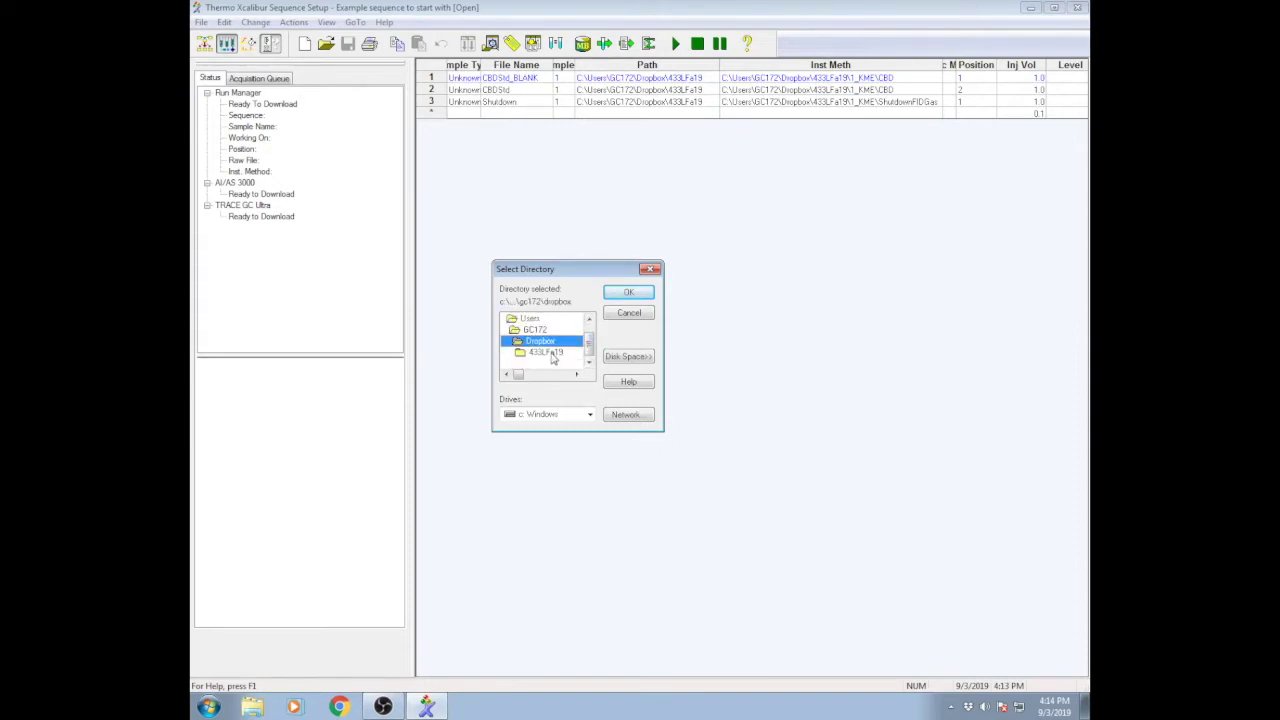
double_click(546, 353)
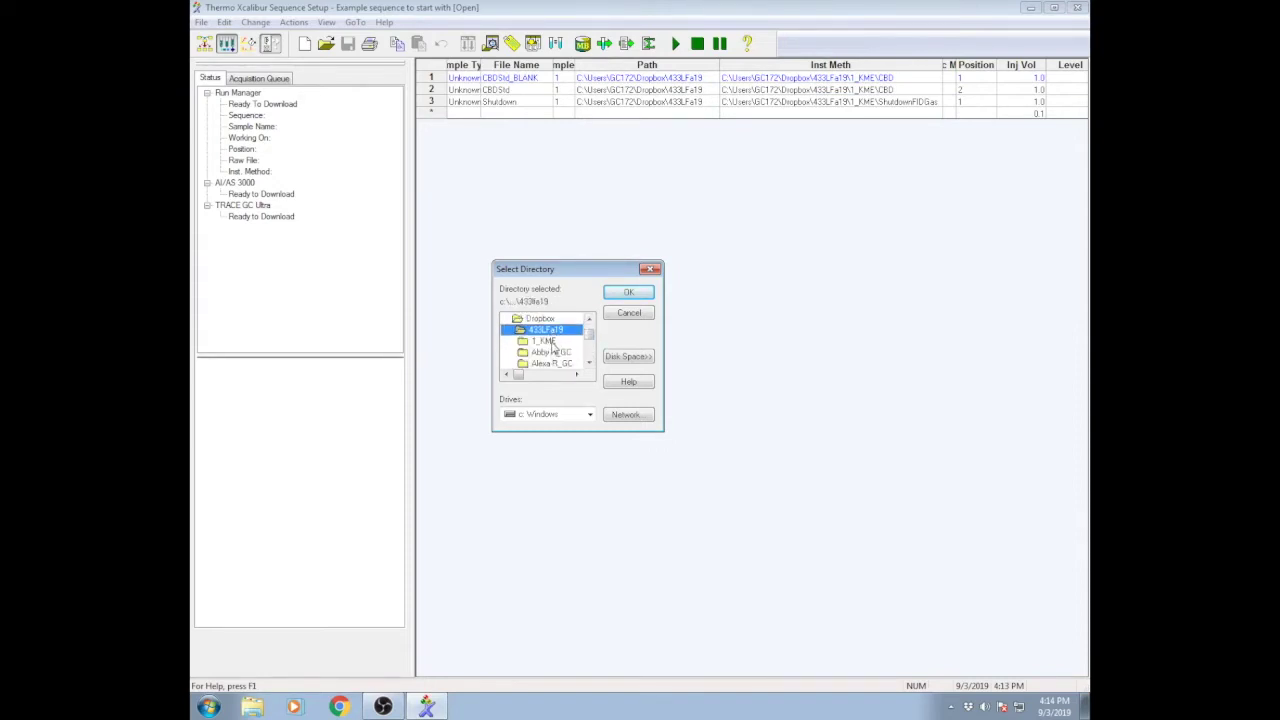
double_click(552, 343)
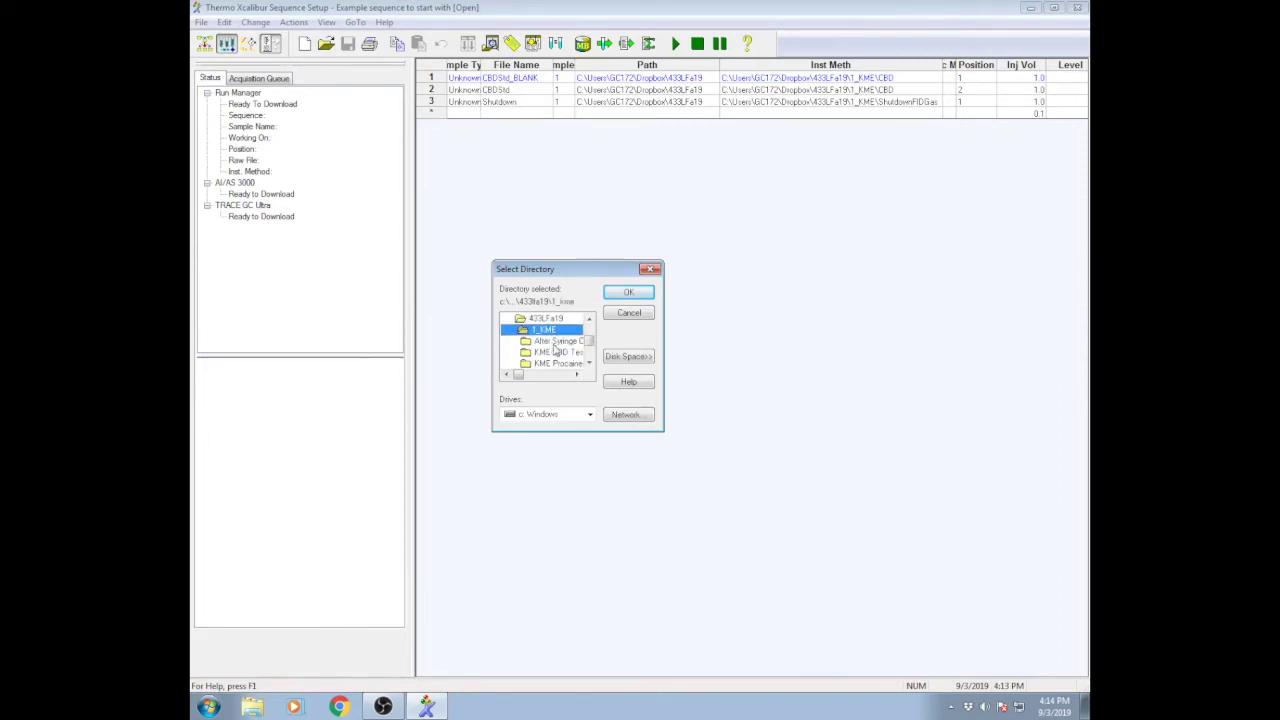
click(619, 296)
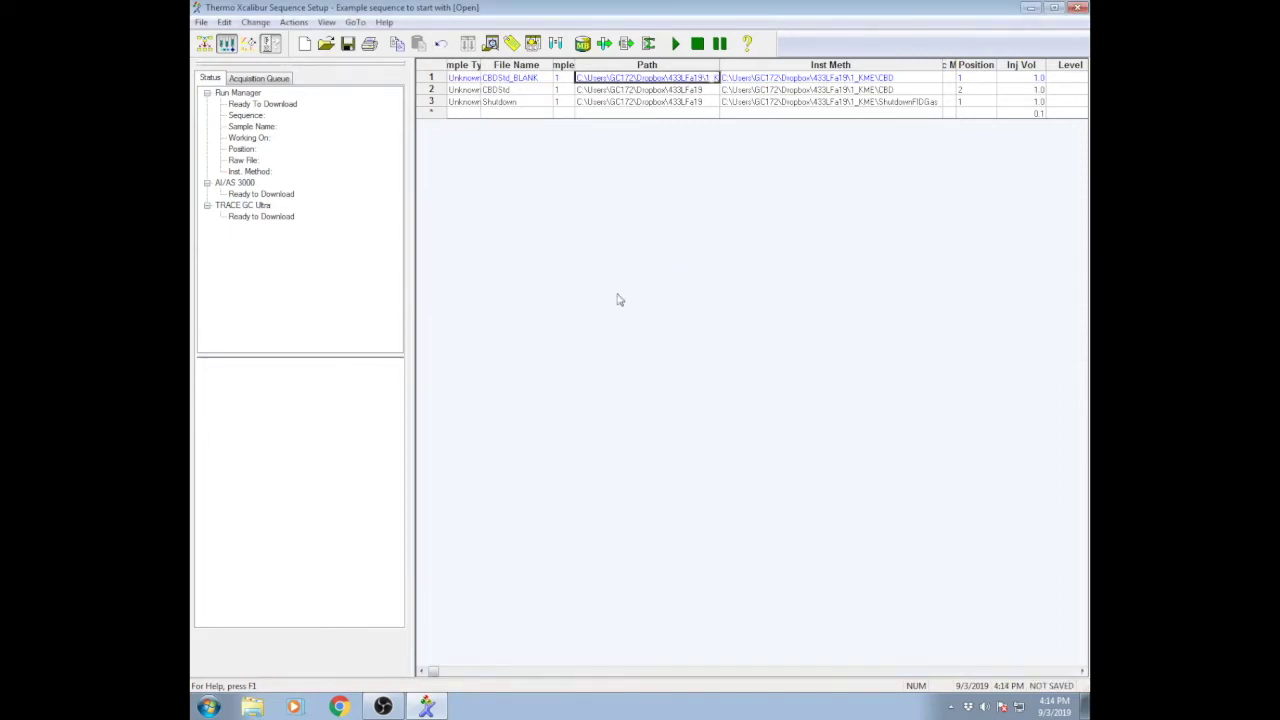
drag(720, 65, 703, 98)
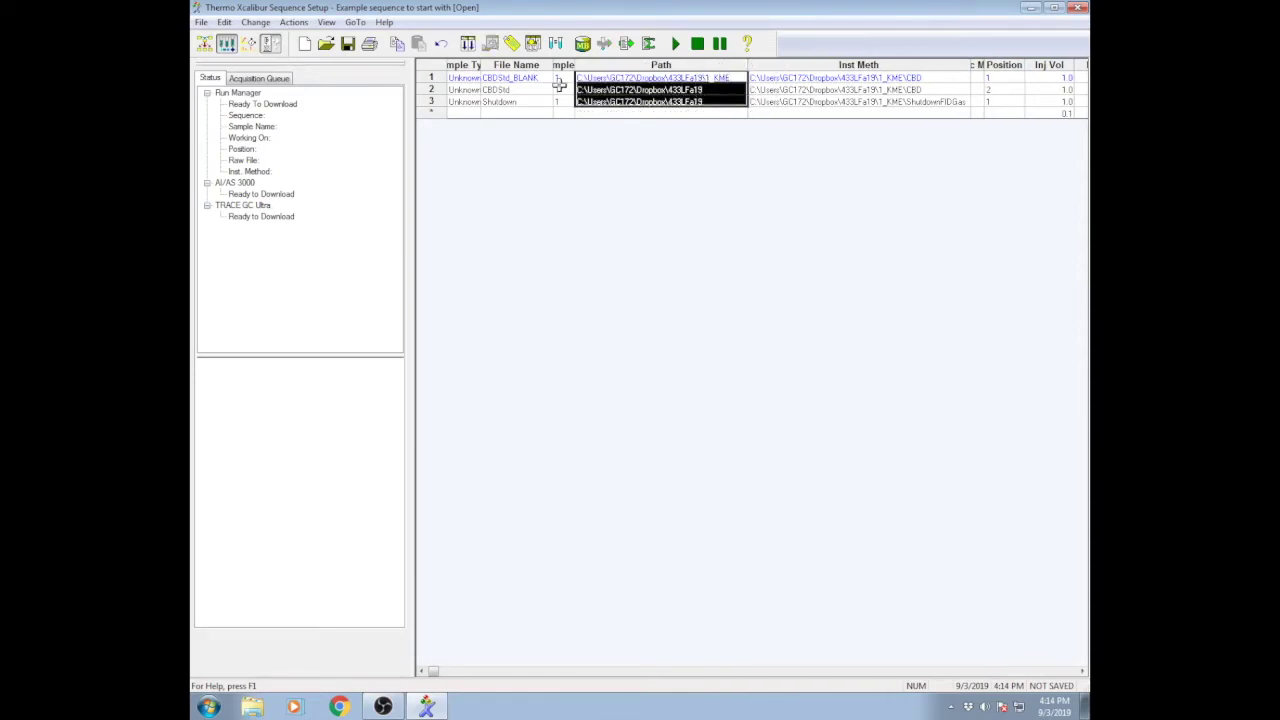
Step: Fill row 1's 1_KME path down into rows 2 and 3 using Fill Down
click(225, 22)
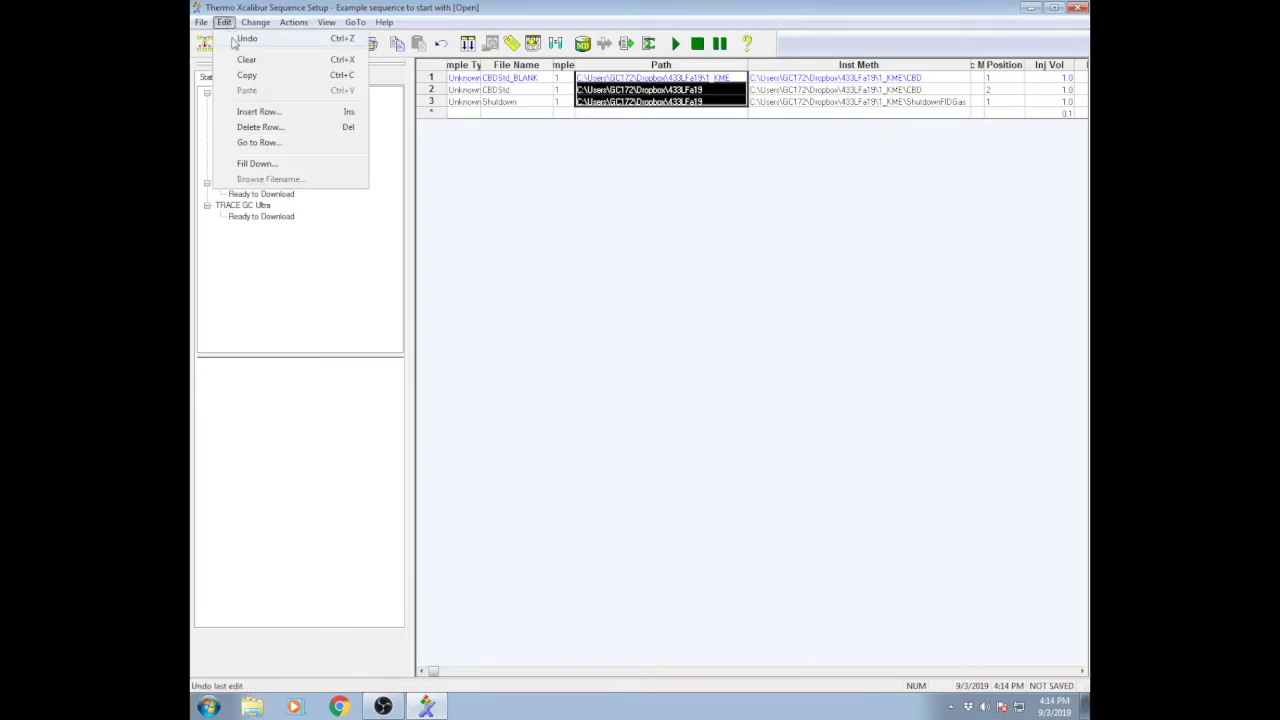
click(274, 164)
click(567, 460)
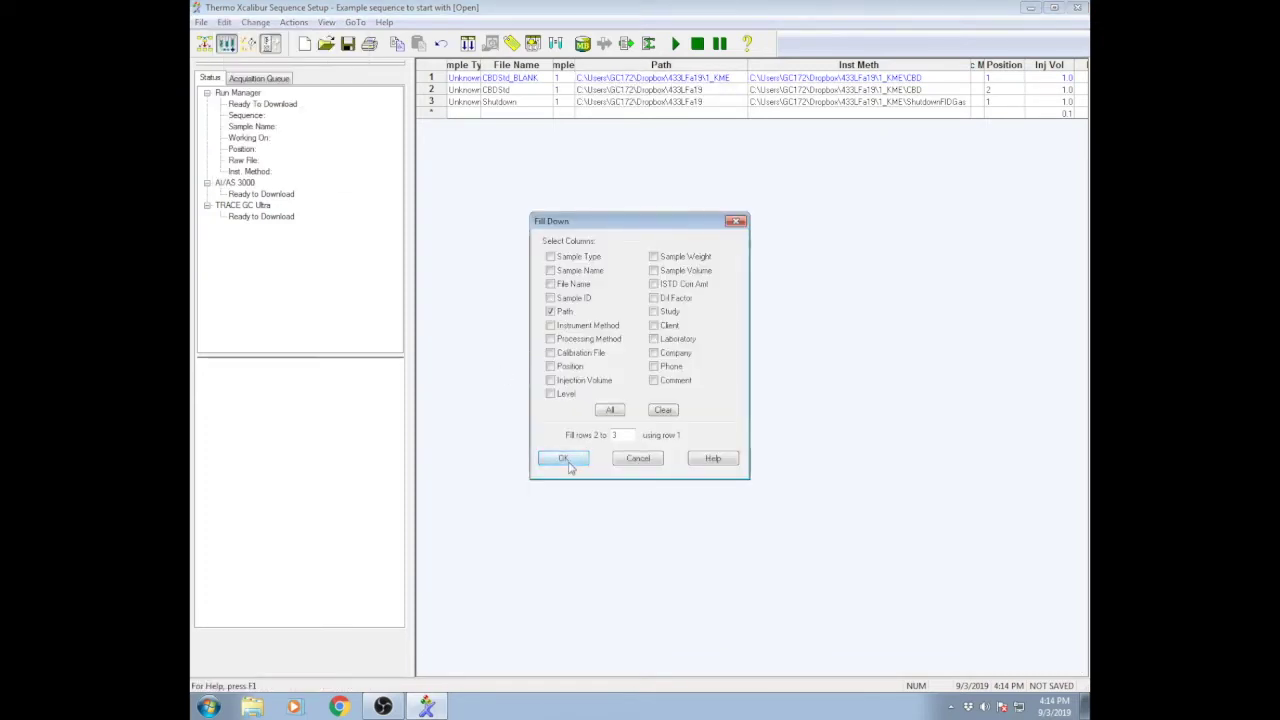
click(812, 101)
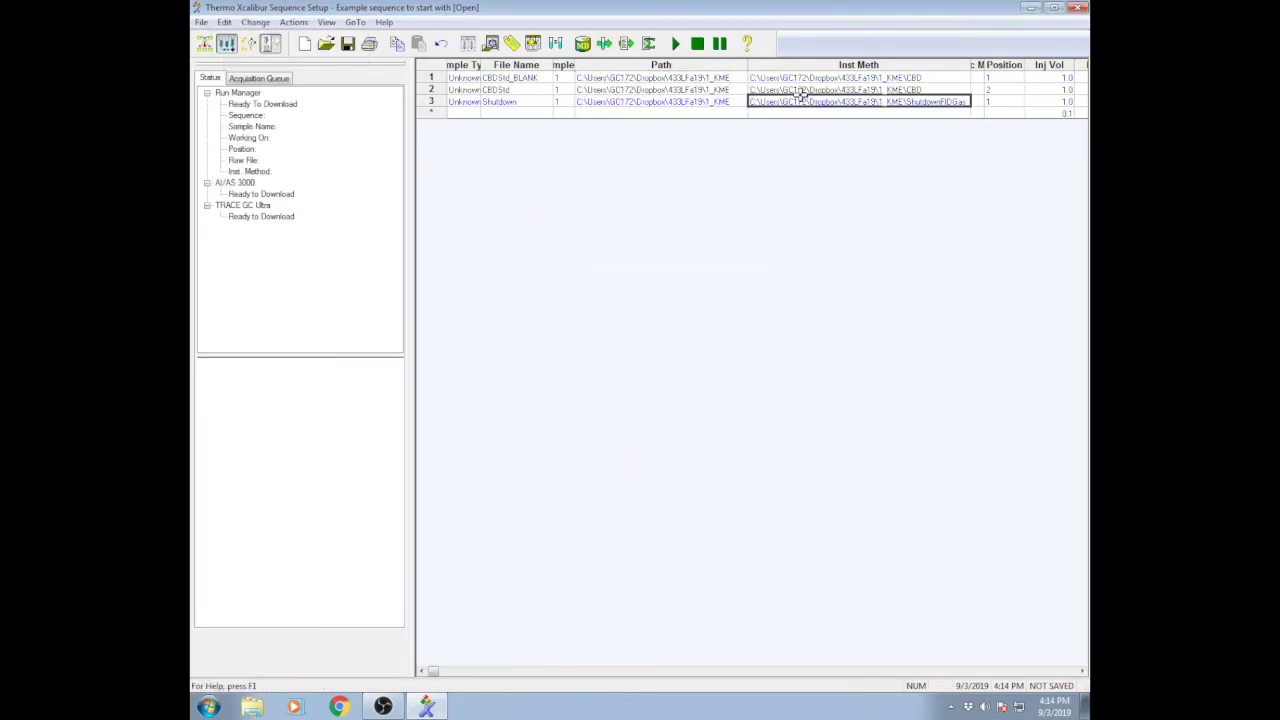
click(812, 78)
double_click(812, 78)
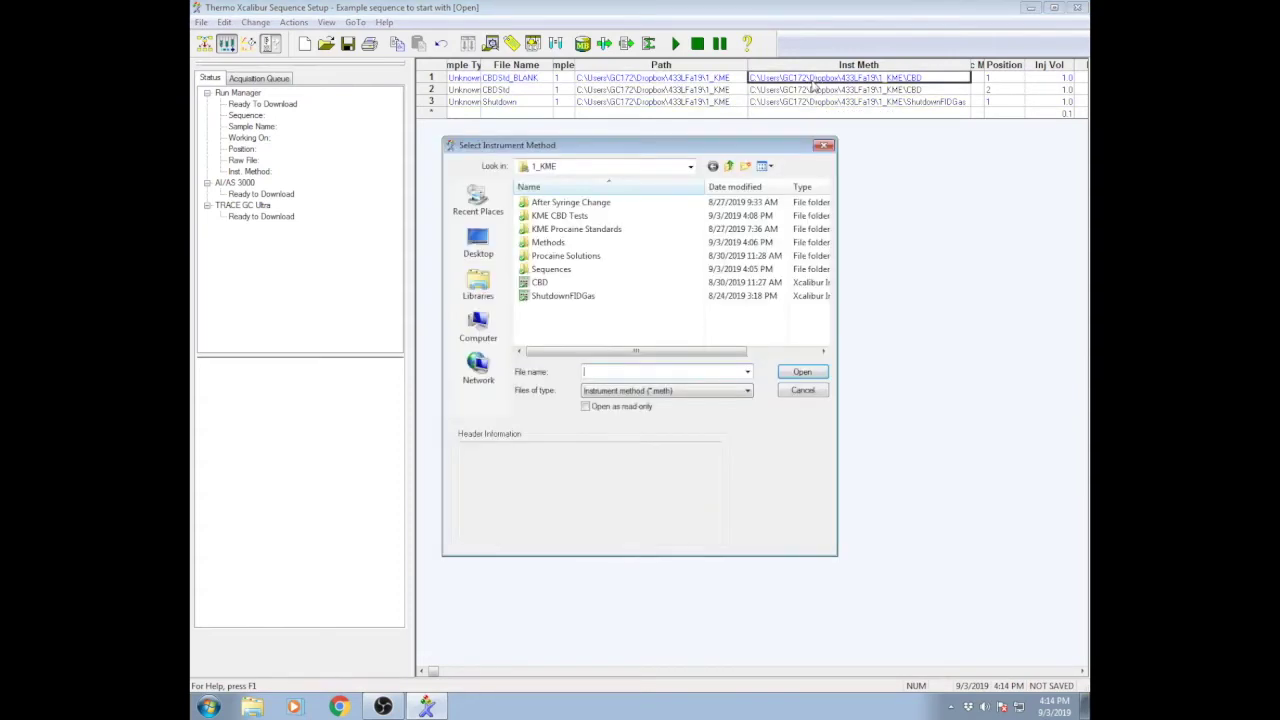
click(690, 167)
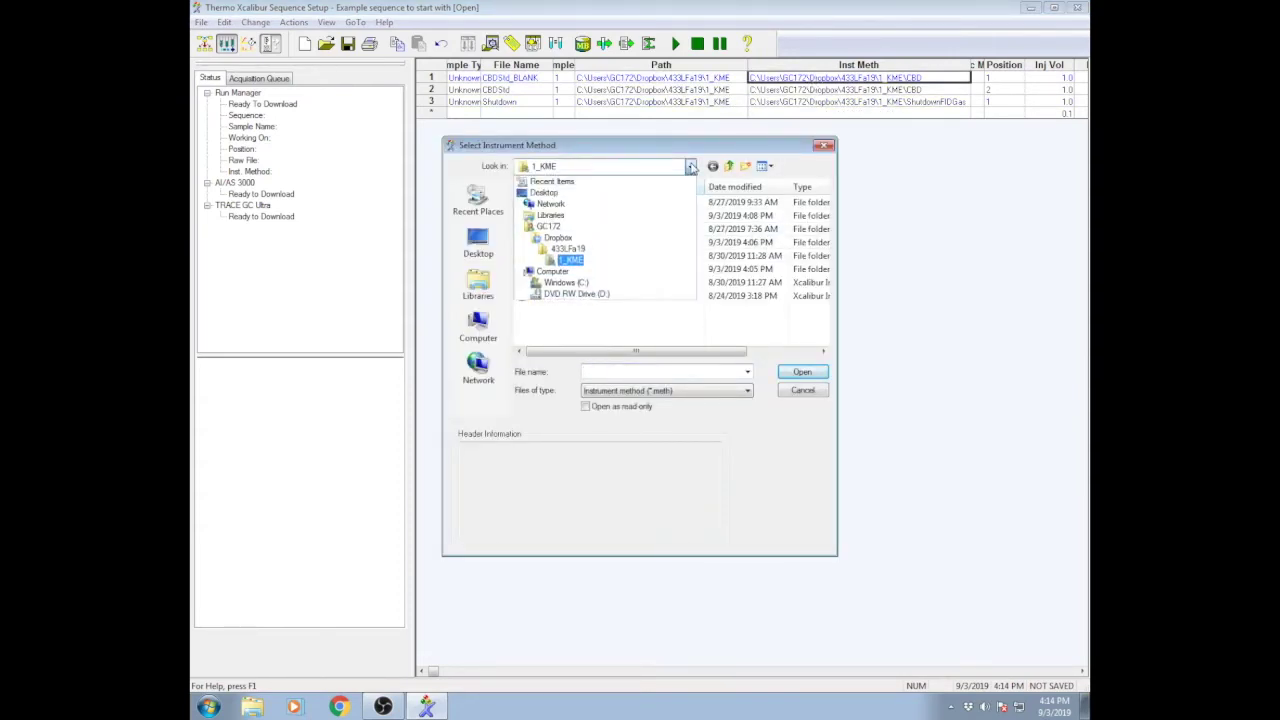
click(570, 260)
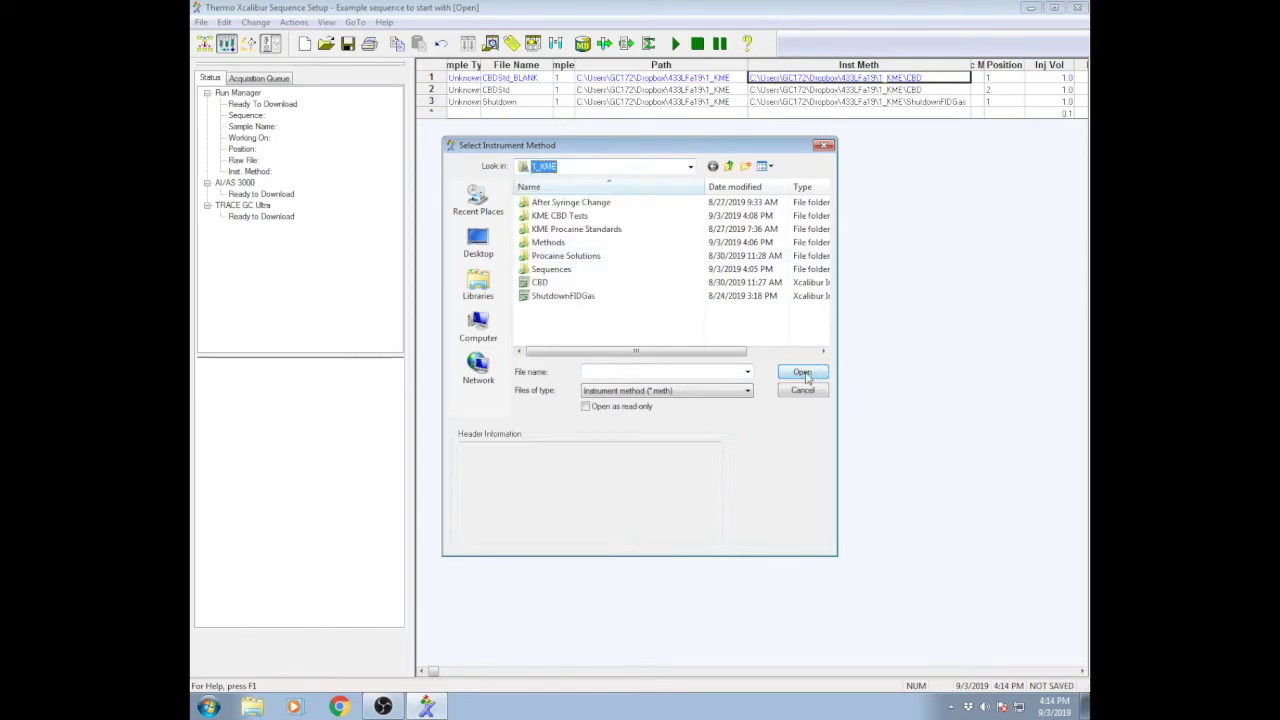
double_click(560, 284)
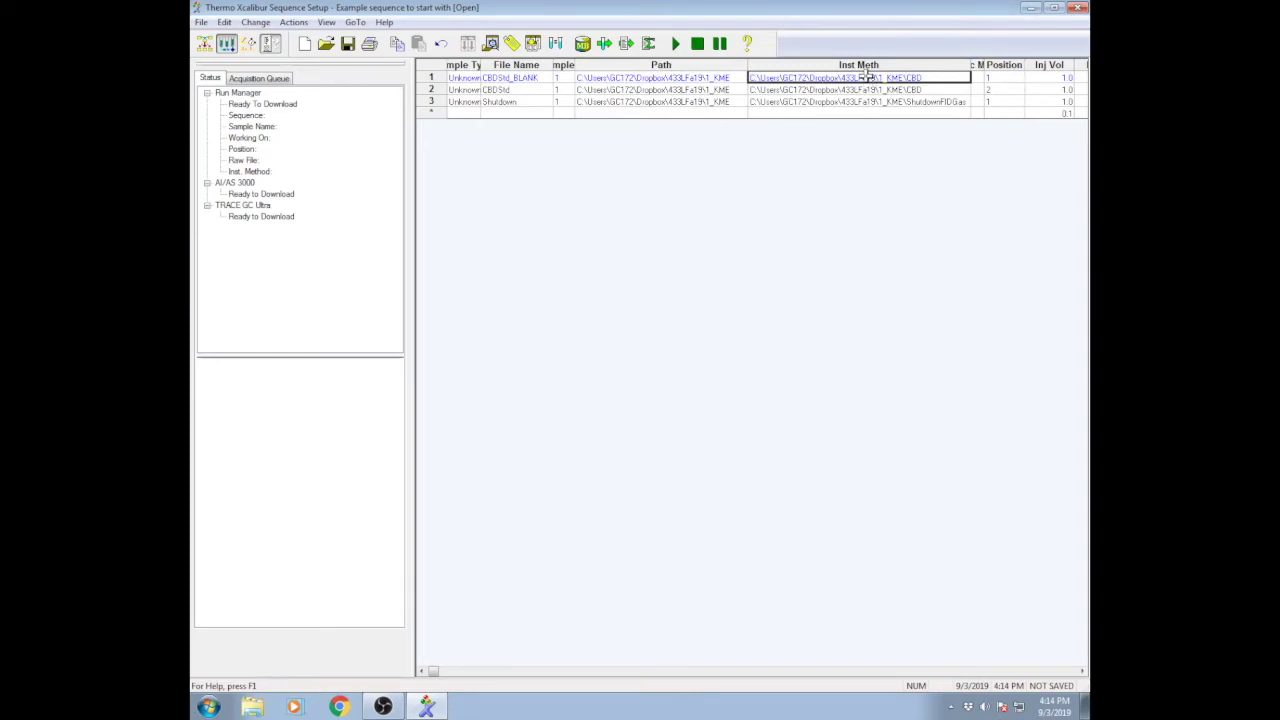
click(201, 22)
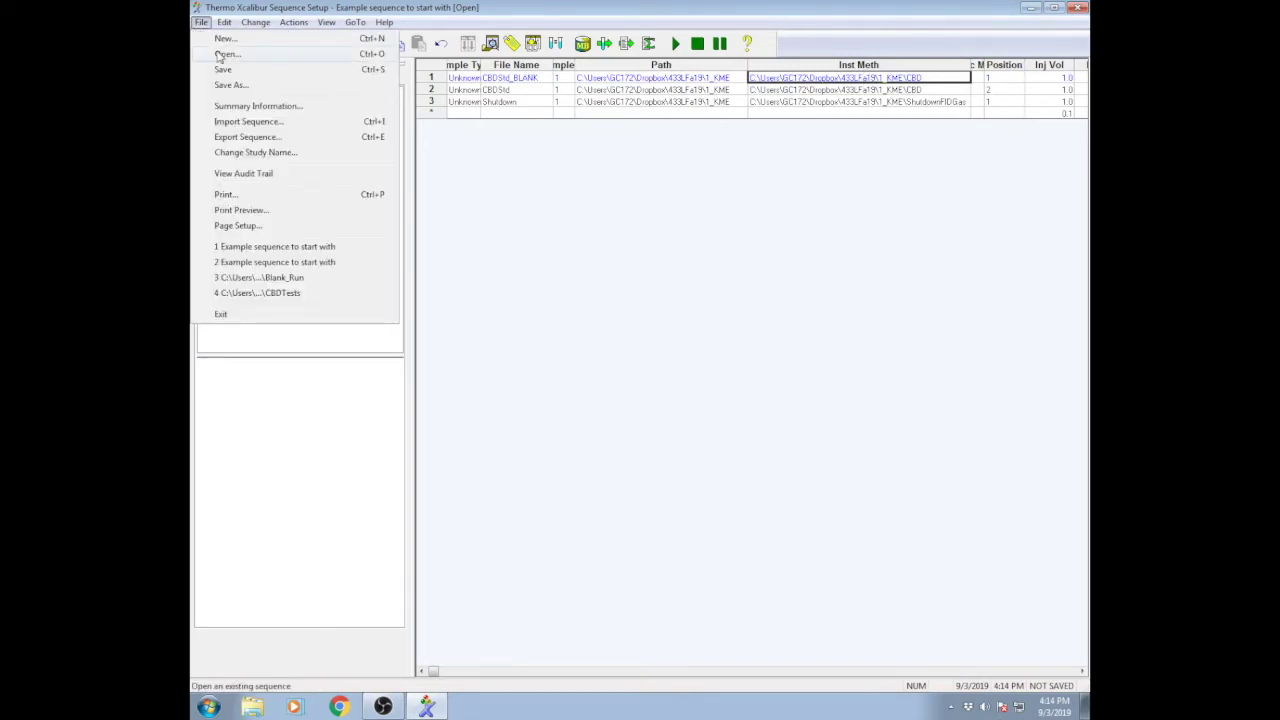
Step: Change the sequence summary comment to 'Look at me! I changed the sequence!'
click(240, 86)
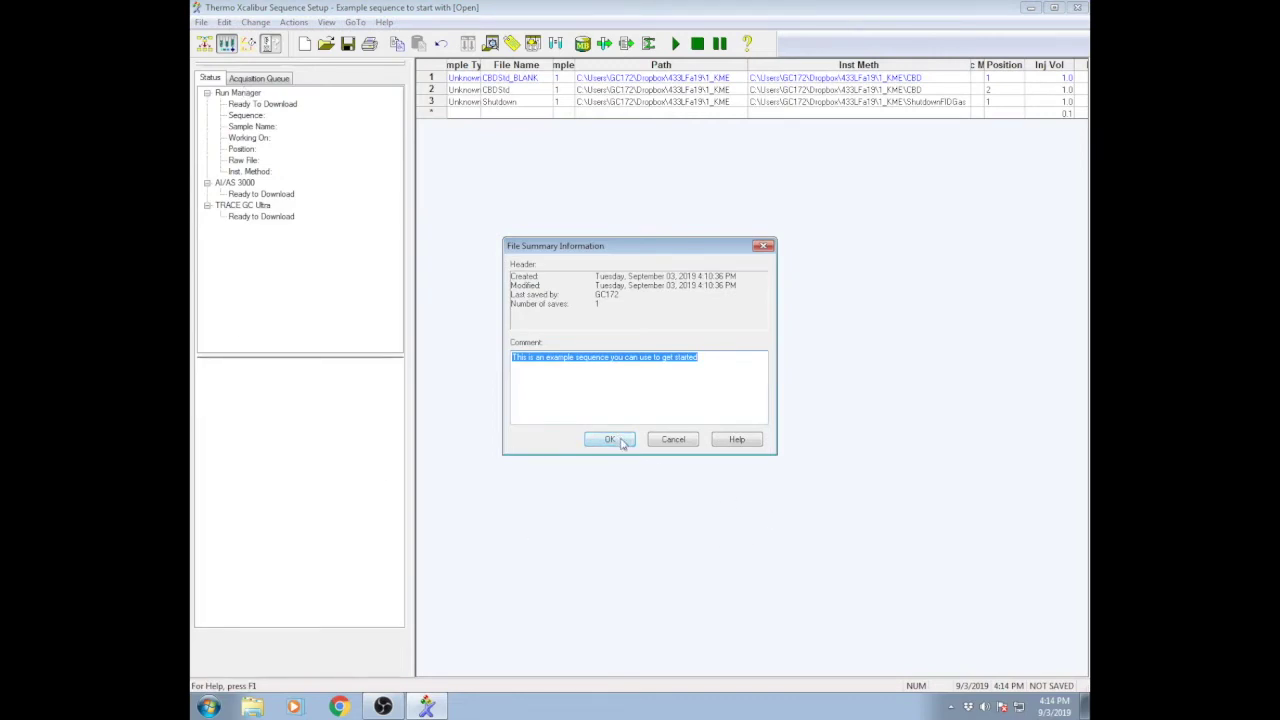
text(Look at me!)
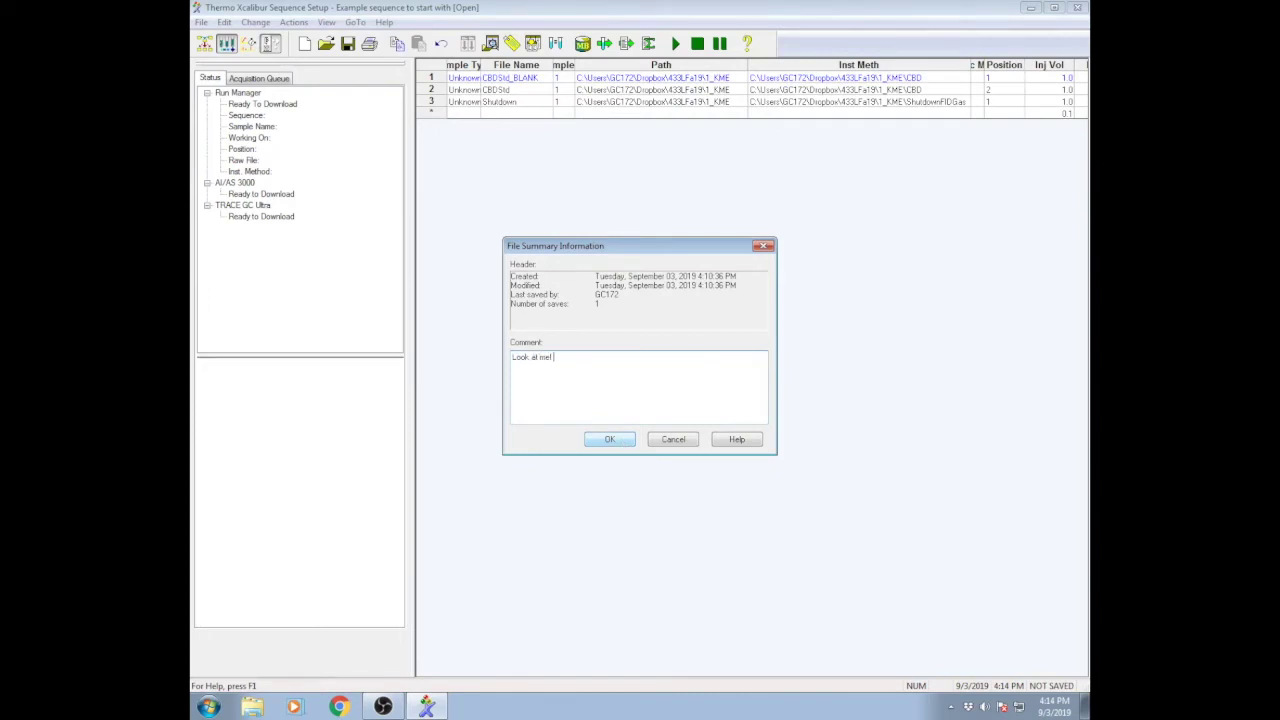
text( I changedthe)
key(BackSpace)
key(BackSpace)
key(BackSpace)
Step: Save the sequence in 1_KME as 'I changed the sequence and saved to my folder'
click(607, 439)
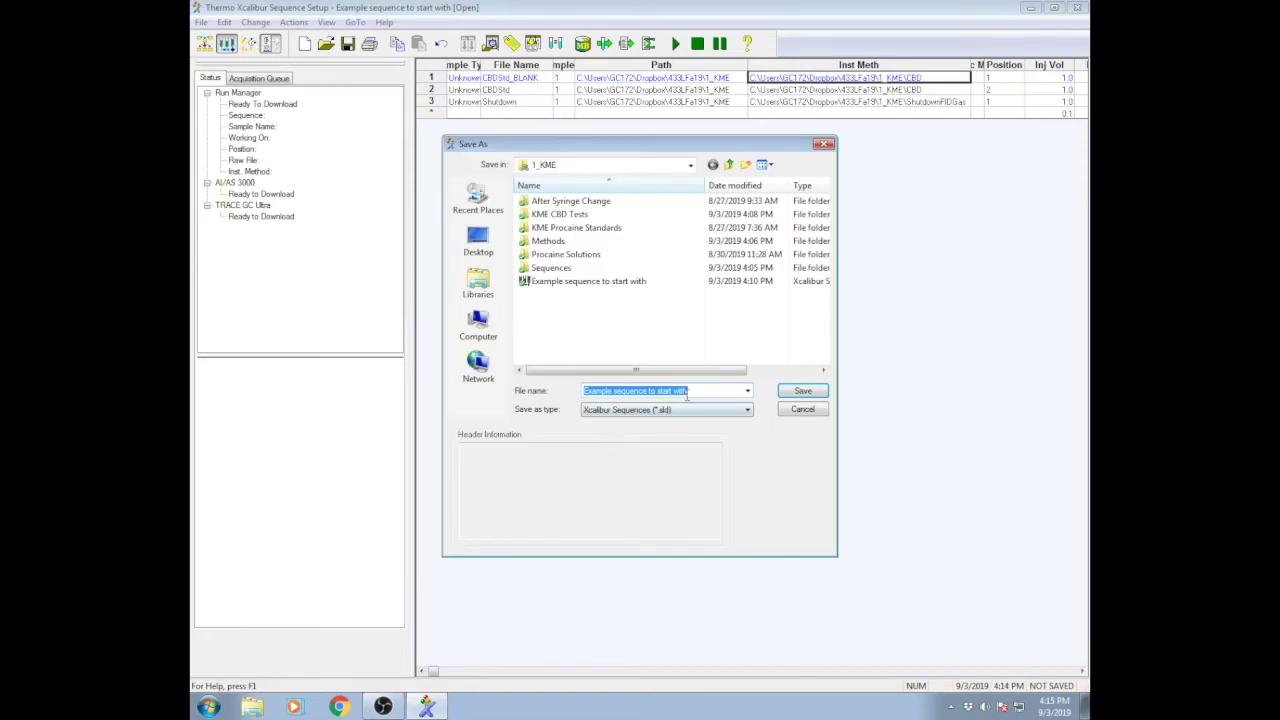
key(BackSpace)
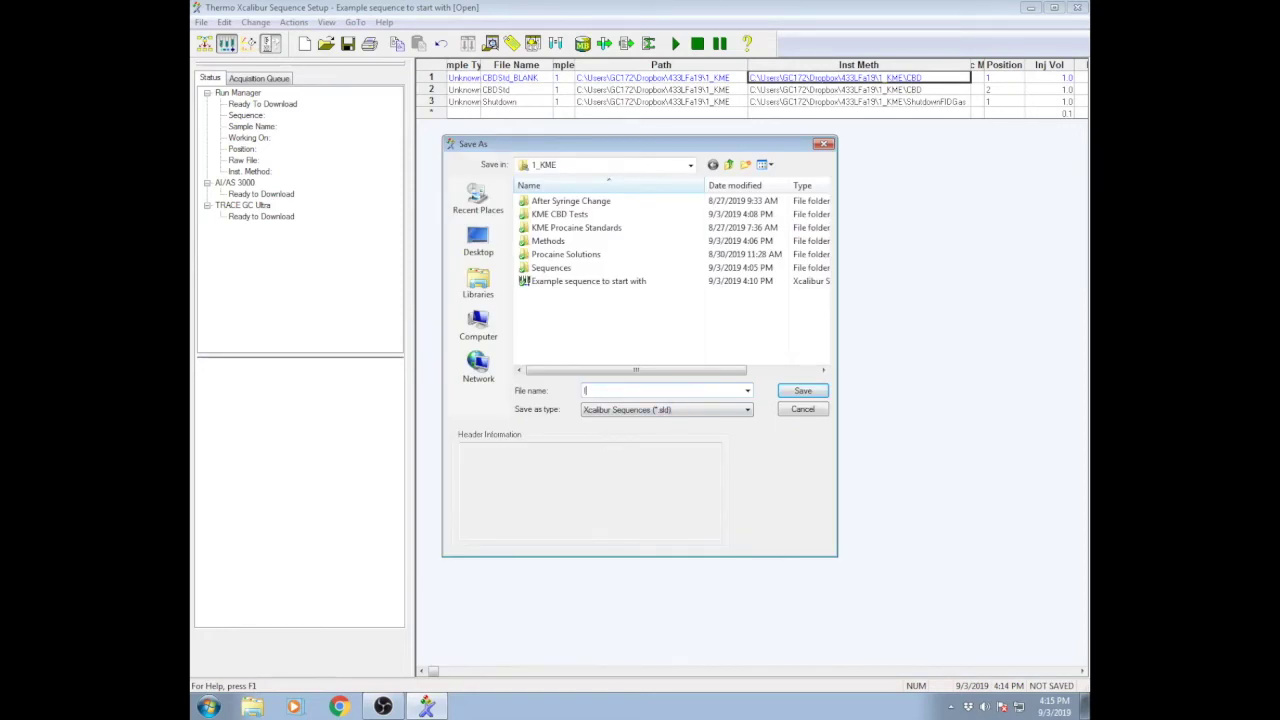
text(I changed the sequence and sav)
key(BackSpace)
text(ved to my fo)
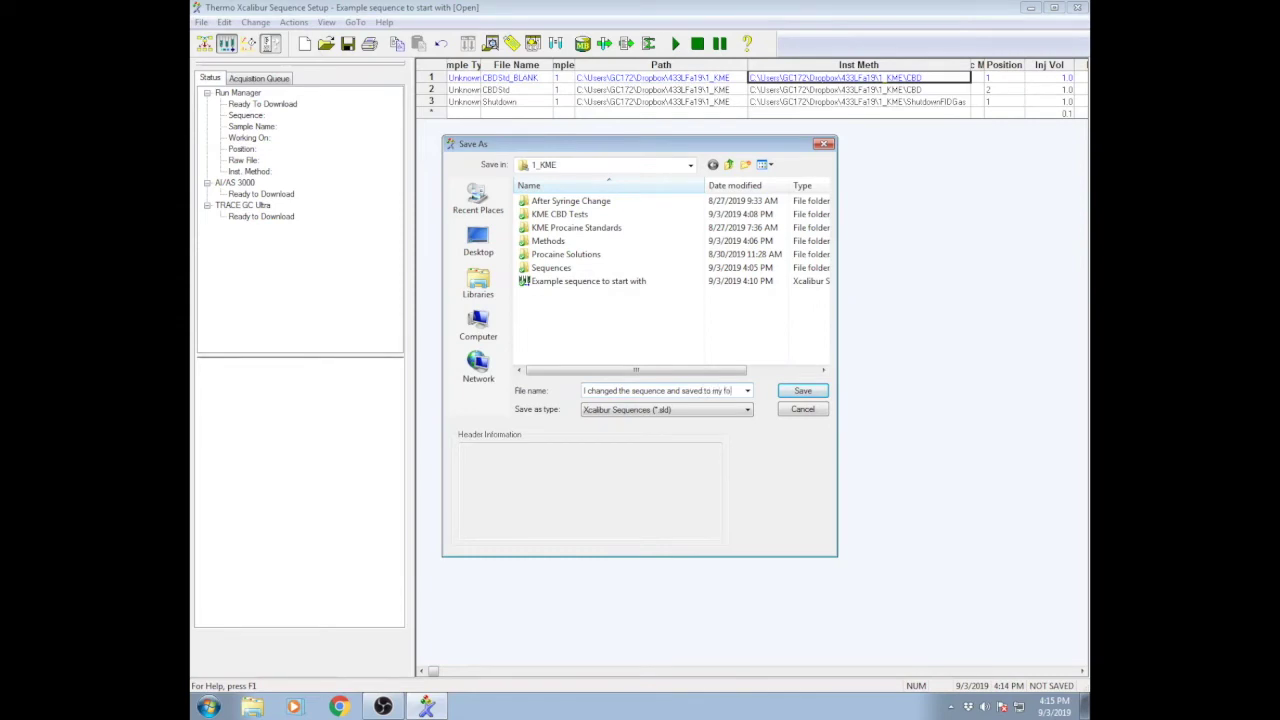
text(lder)
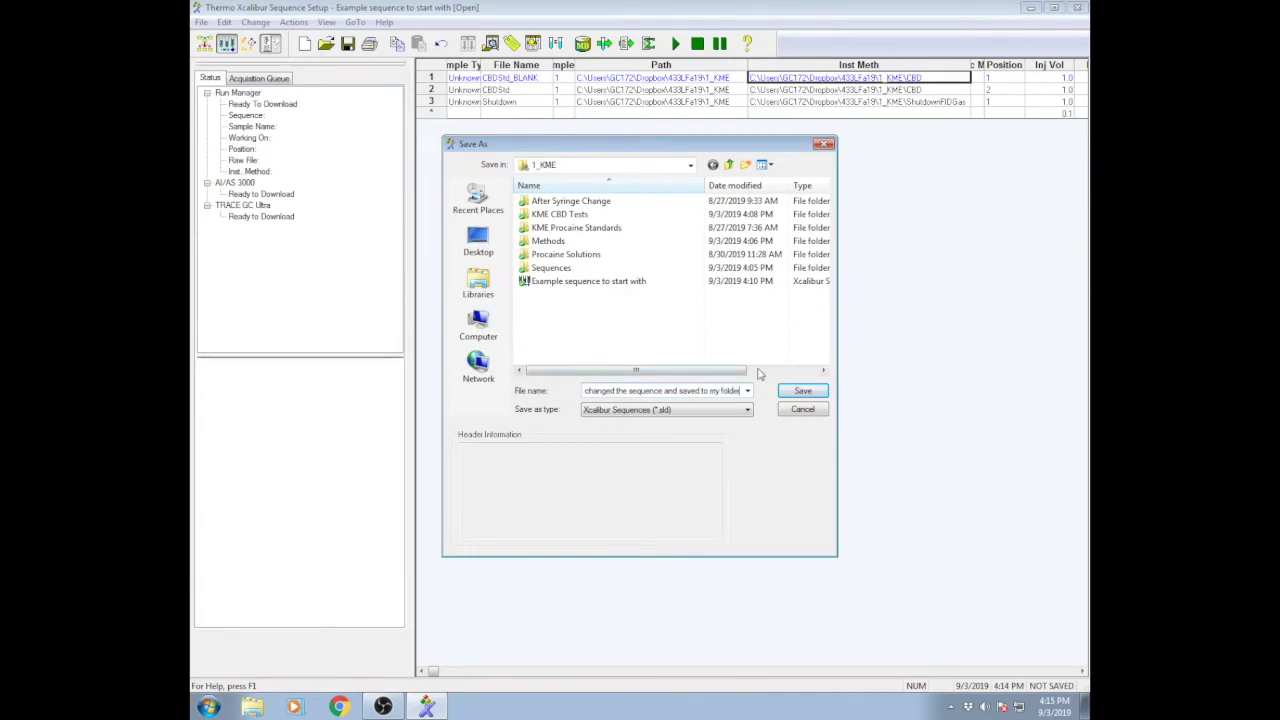
click(690, 165)
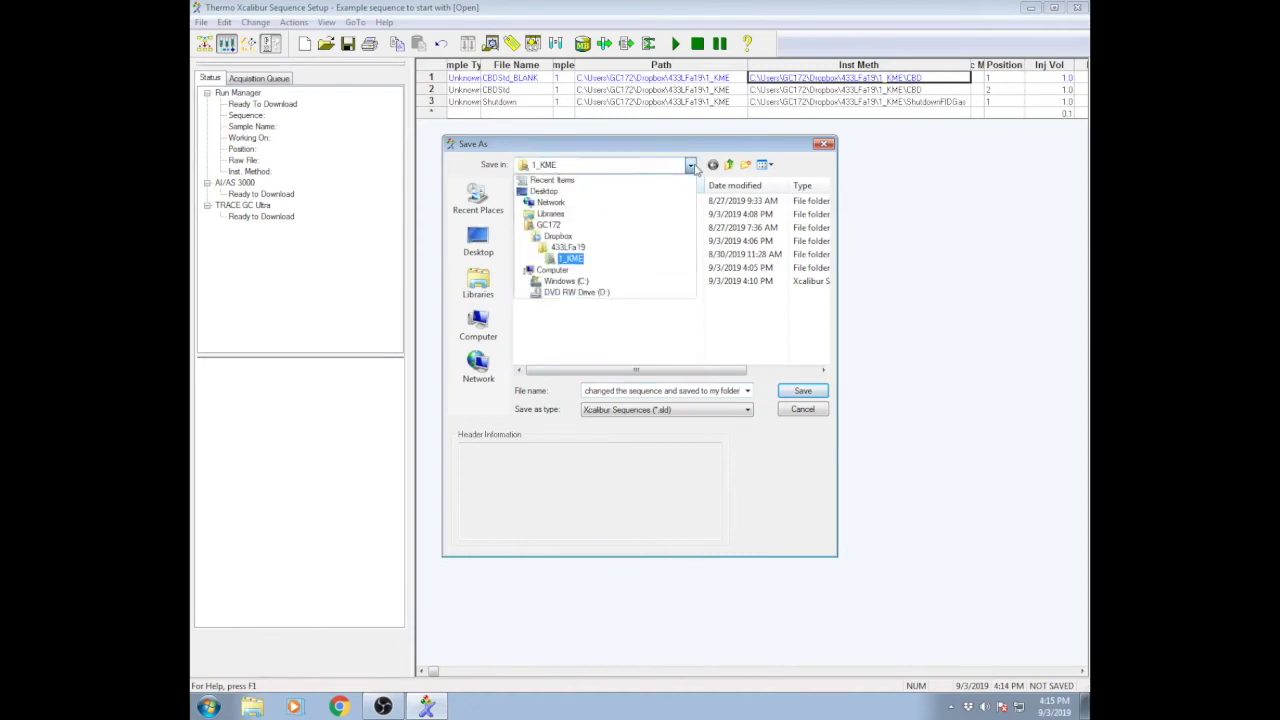
click(692, 166)
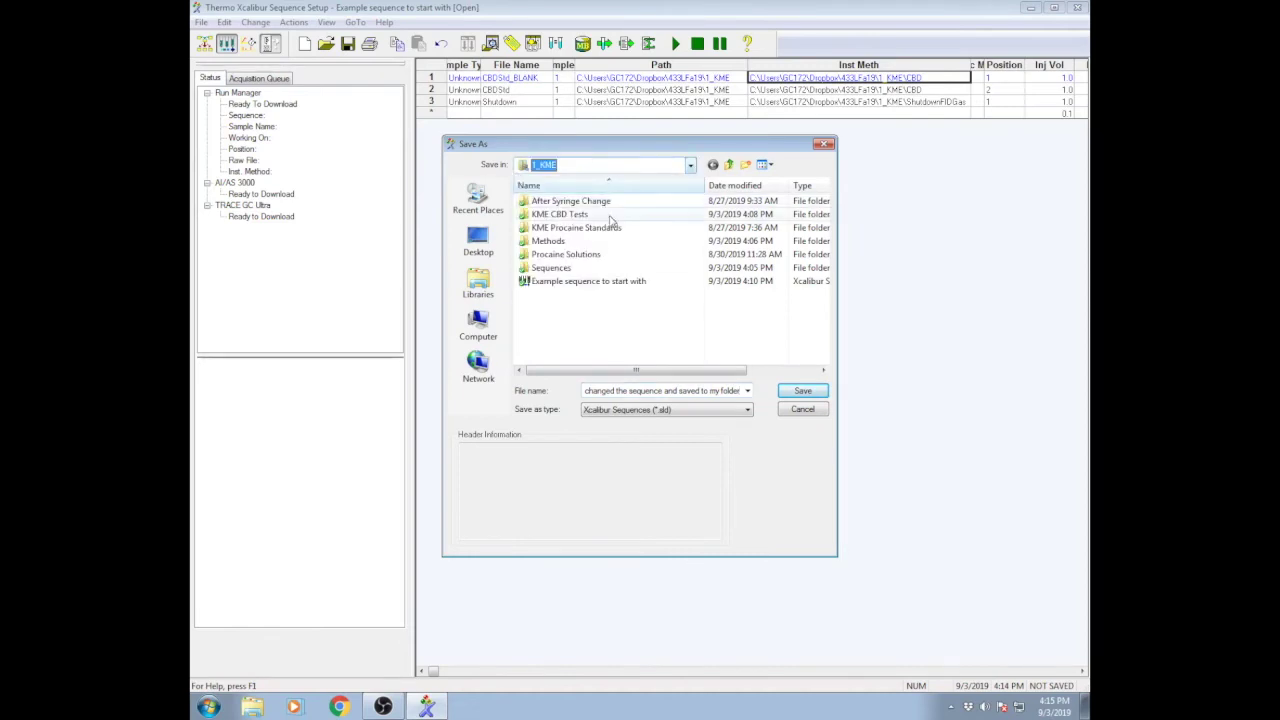
click(803, 391)
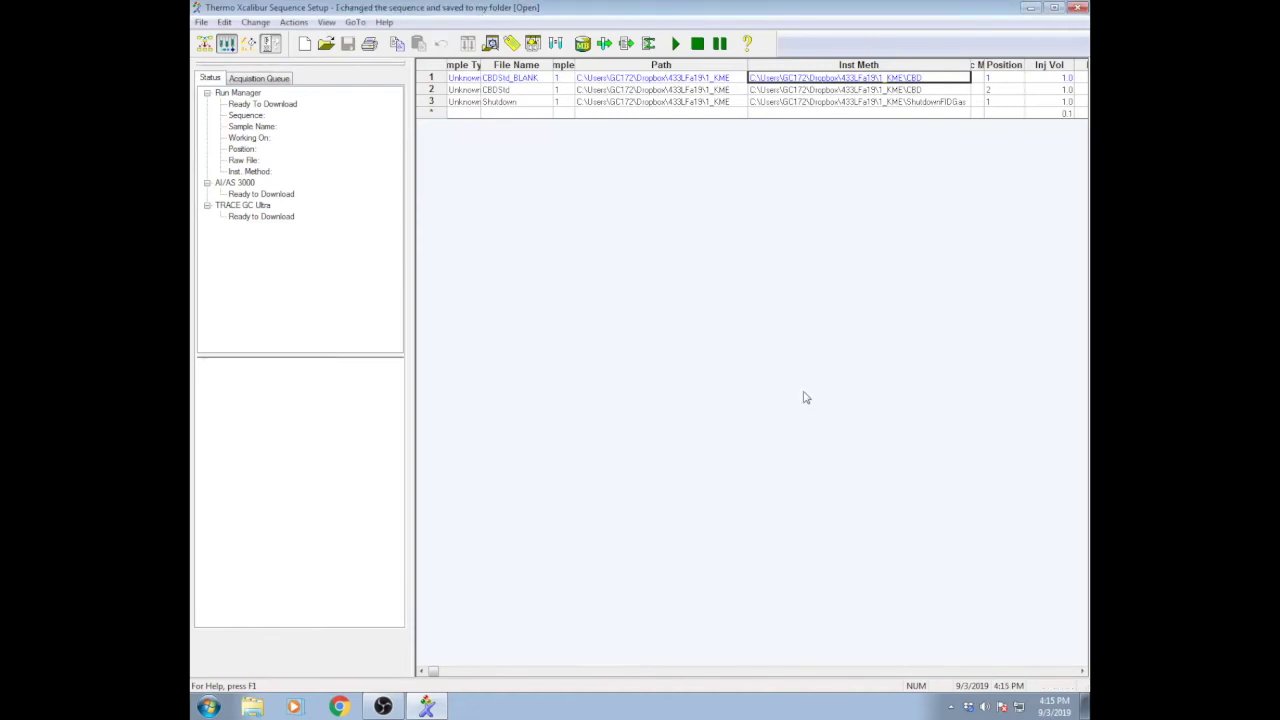
Step: Start the saved sequence running rows 1–3 with Actions > Run Sequence
click(383, 707)
click(294, 22)
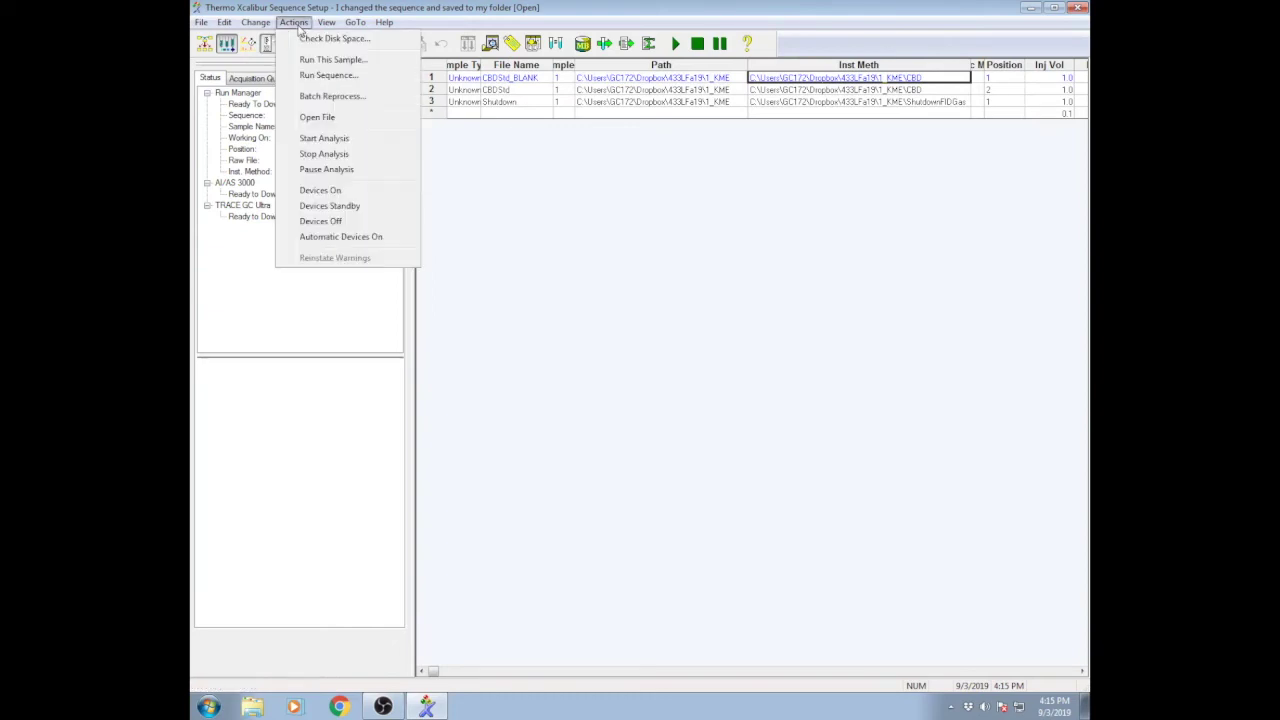
click(328, 75)
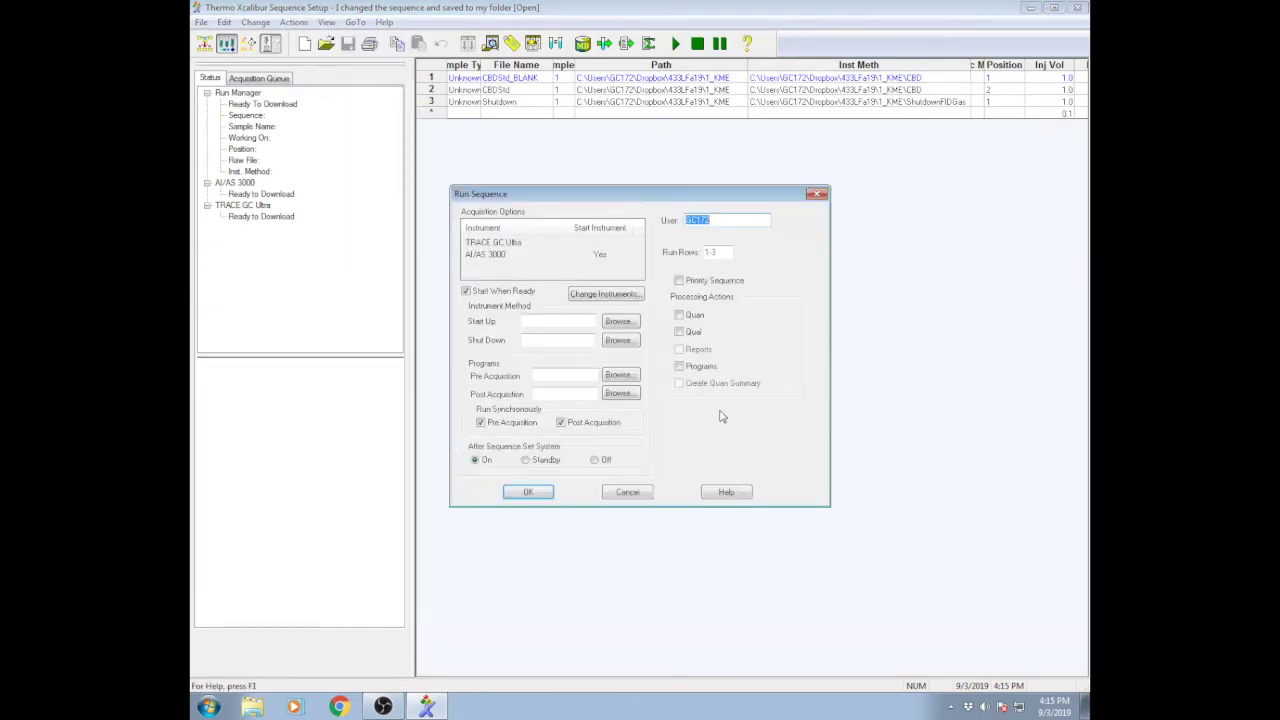
click(530, 493)
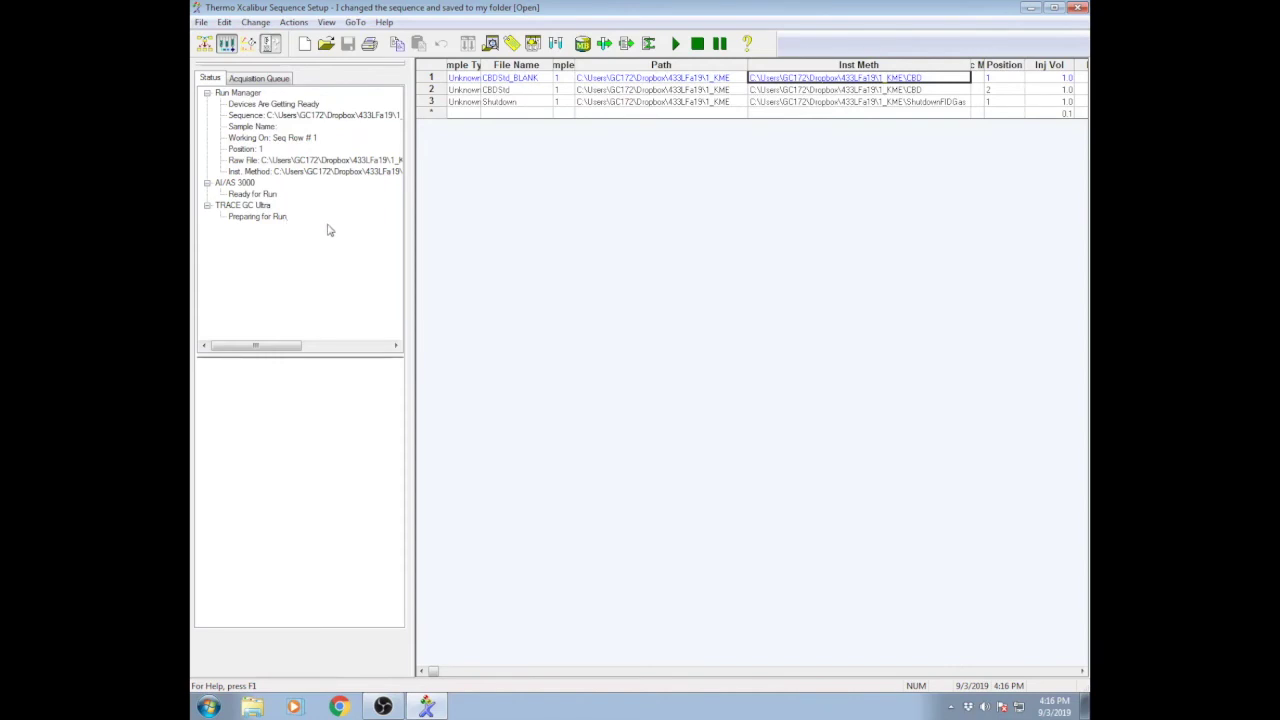
Step: Check TRACE GC Ultra status and the acquisition queue listing sequence rows #1–#3
click(265, 208)
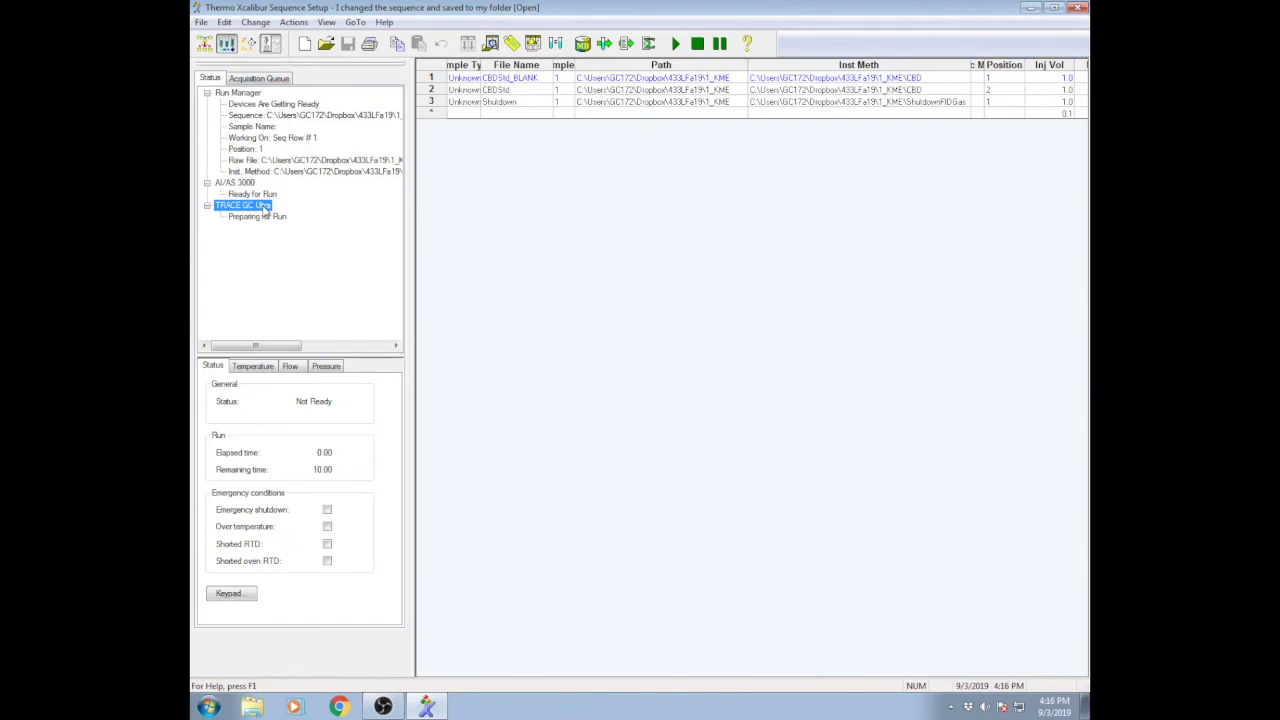
click(274, 80)
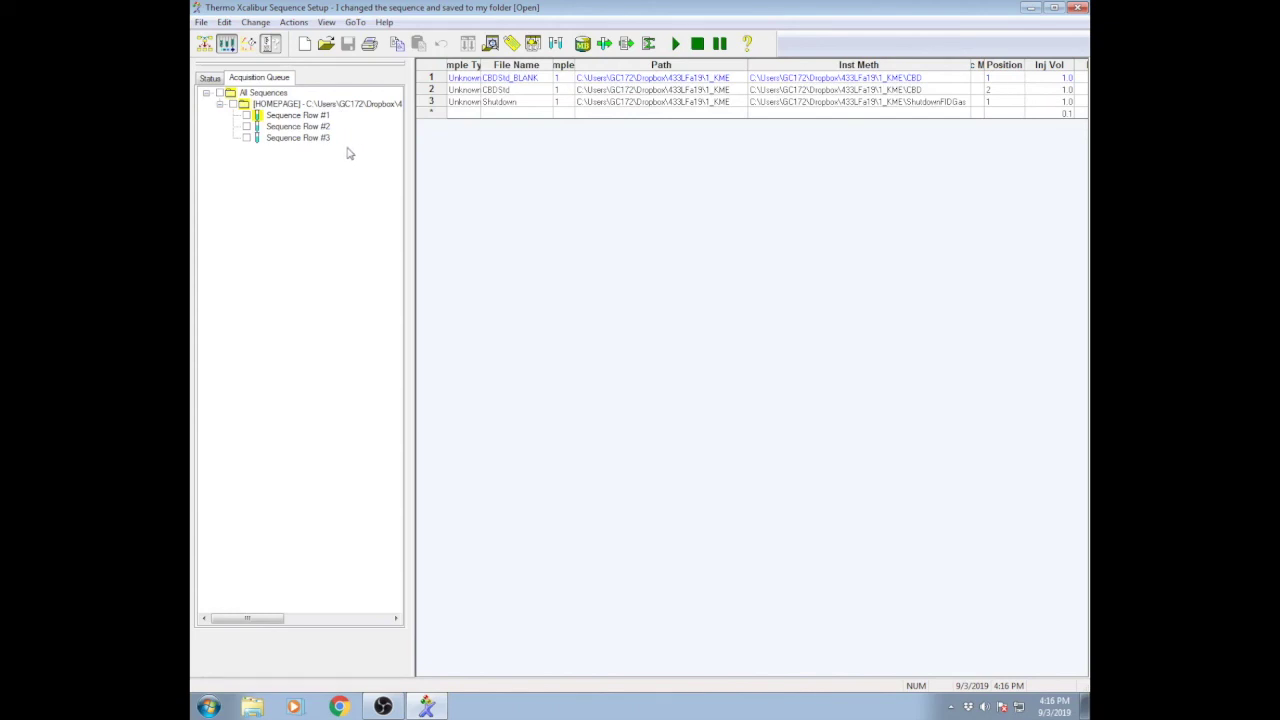
click(249, 45)
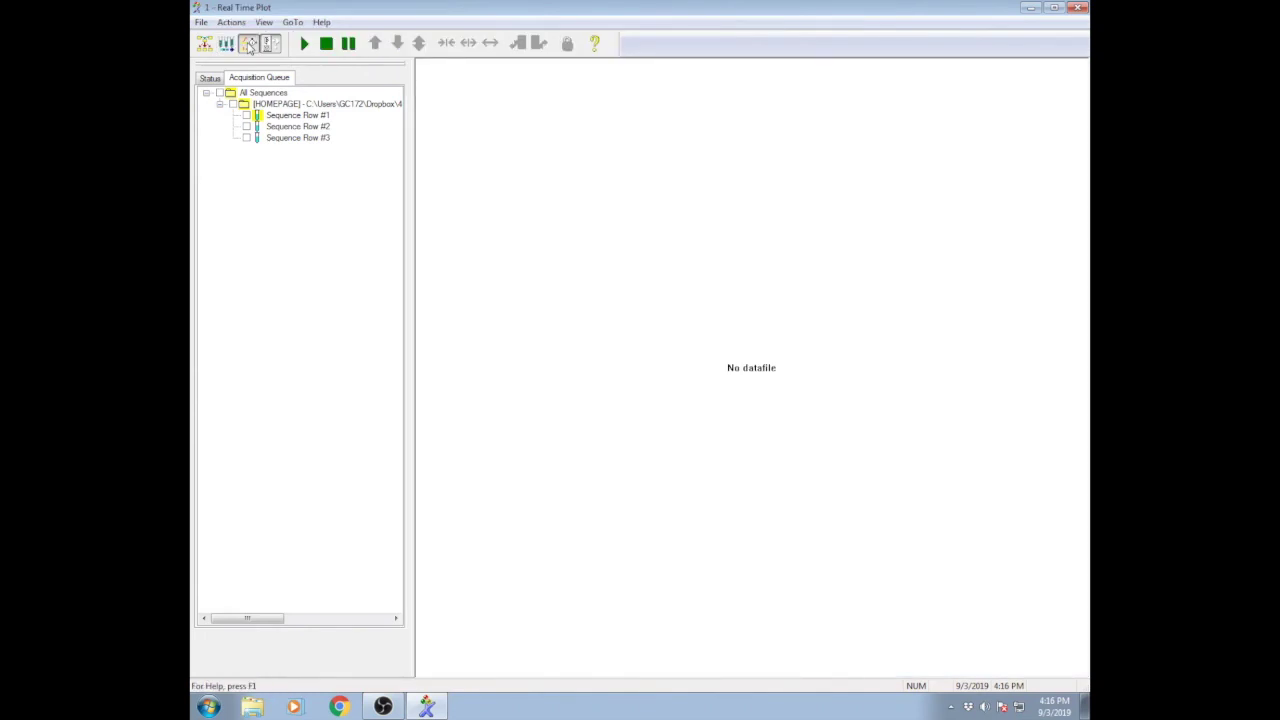
Step: Switch to the sequence grid and back to Real Time Plot, which shows no datafile
click(227, 45)
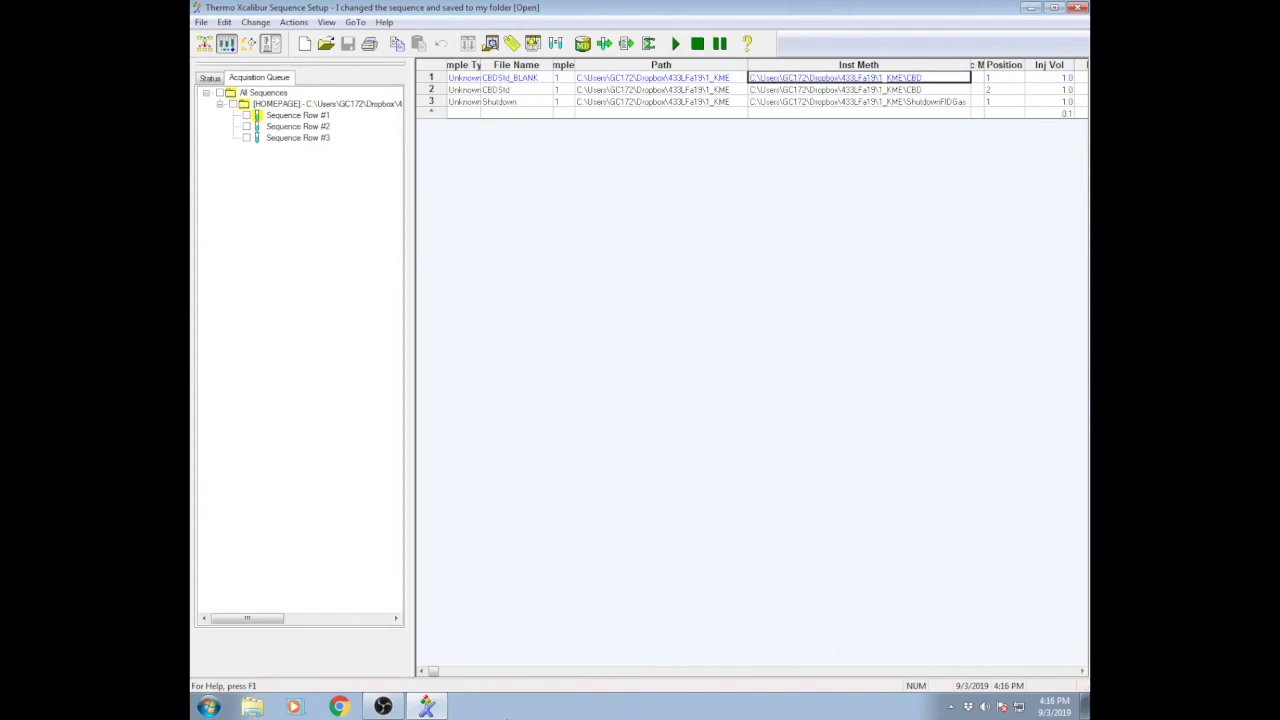
click(249, 45)
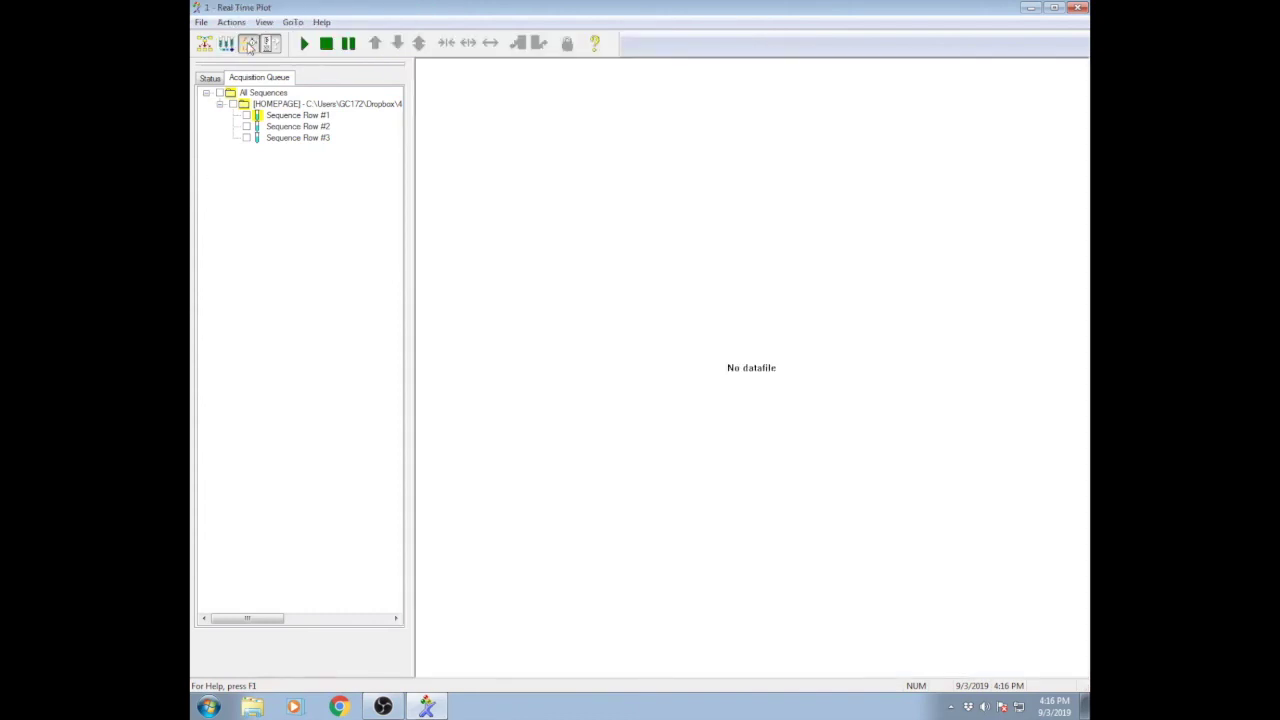